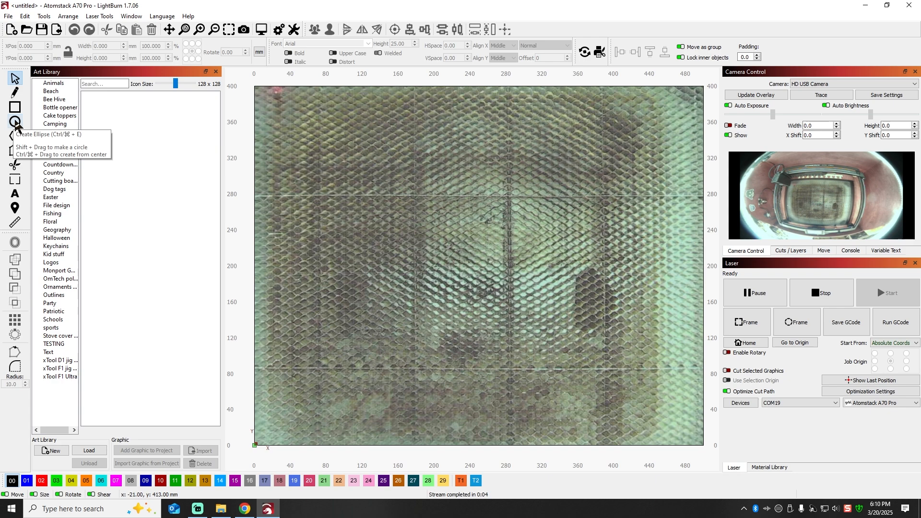
Use the Position Laser tool to move the laser head to the bed's centre, its upper-right area and its upper-left area
left_click(15, 123)
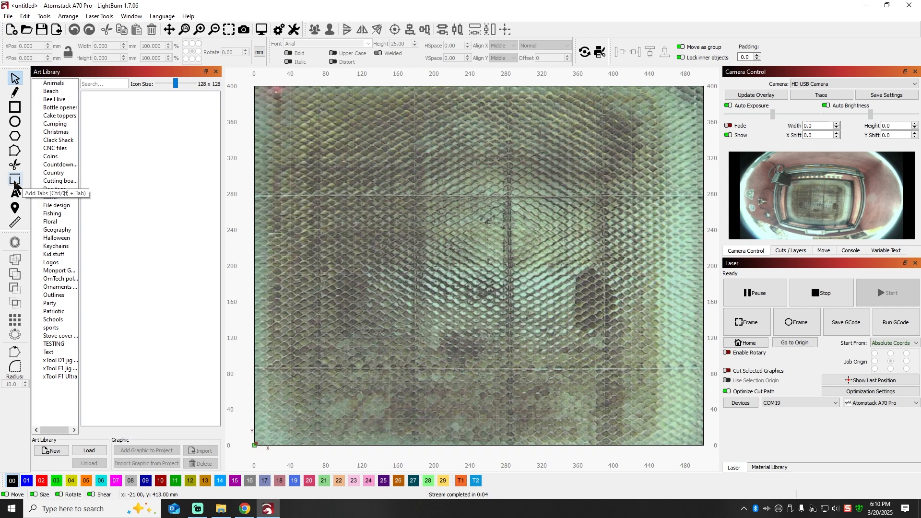
left_click(16, 211)
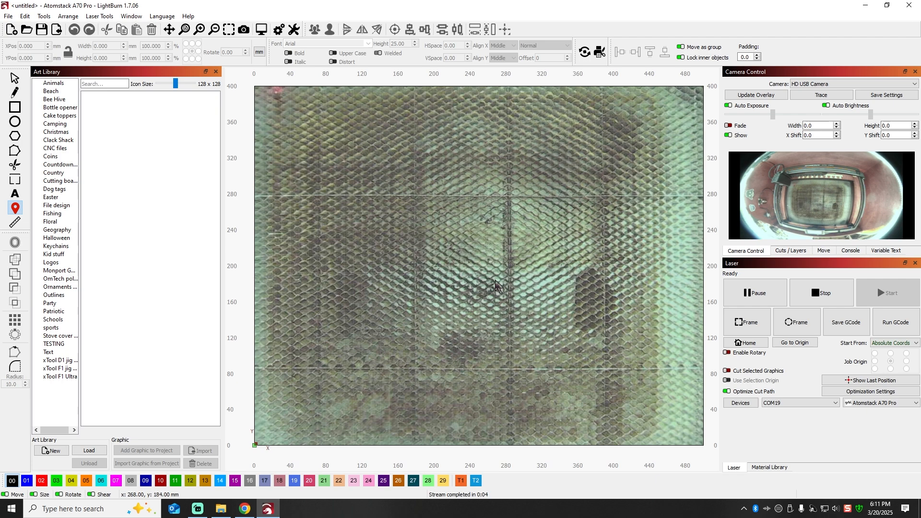
left_click(468, 254)
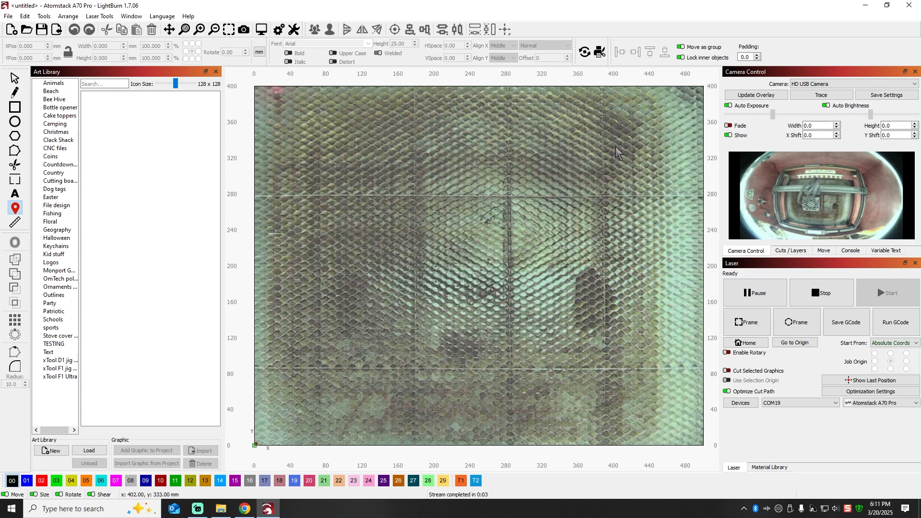
left_click(625, 164)
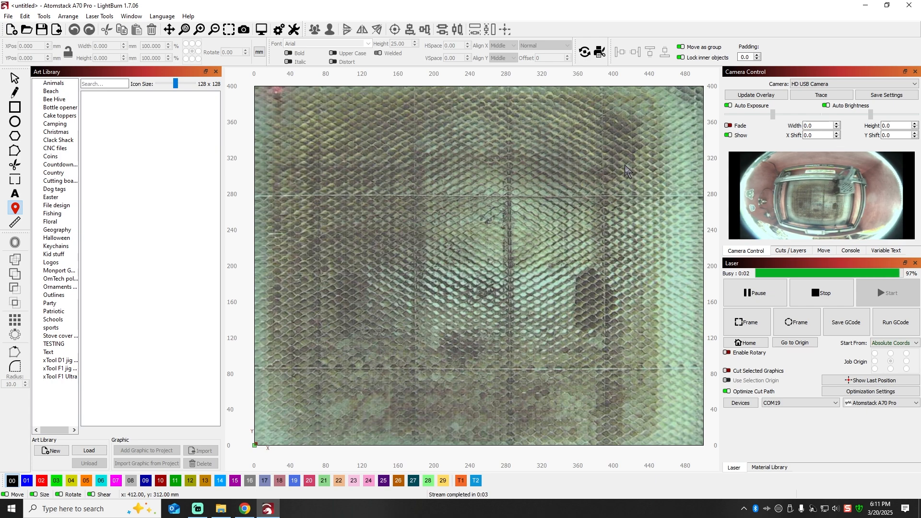
left_click(311, 120)
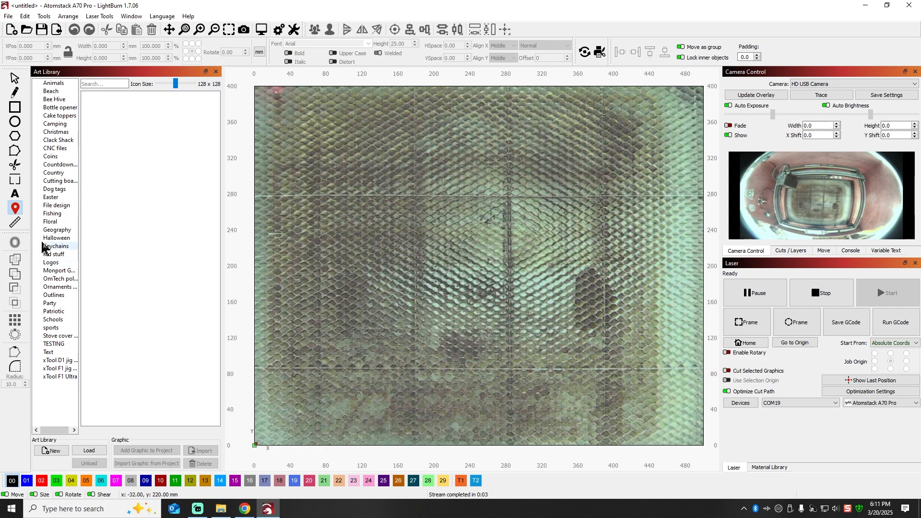
View the Measurement tool's window and close it again
left_click(15, 222)
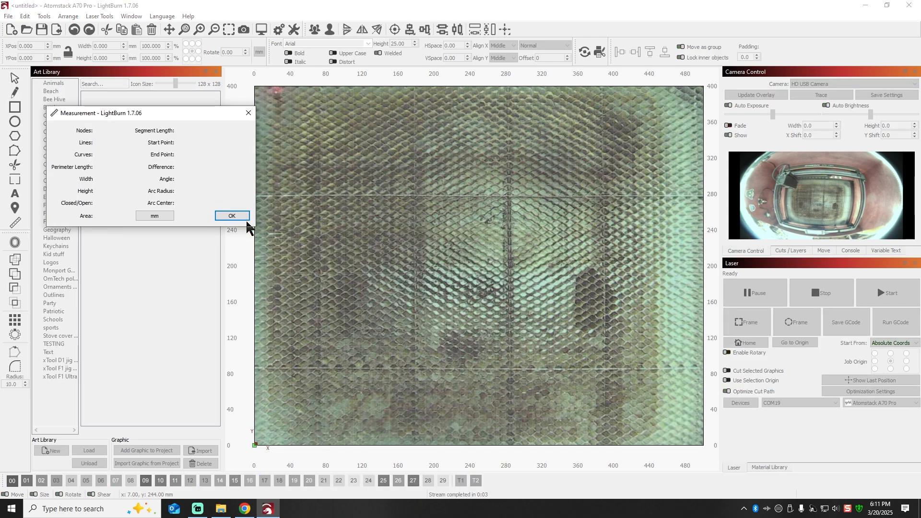
left_click(248, 113)
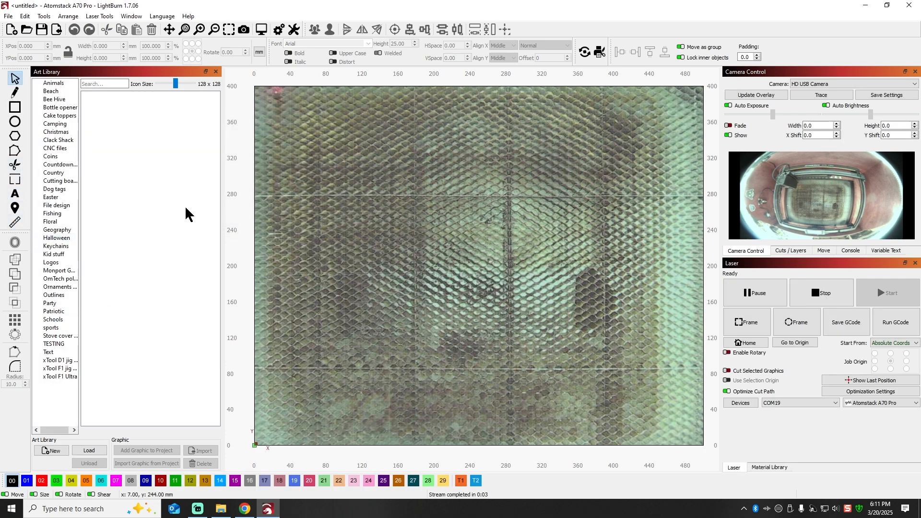
Draw a rectangle about 105 mm wide and 96 mm high above and left of the bed's centre
left_click(134, 17)
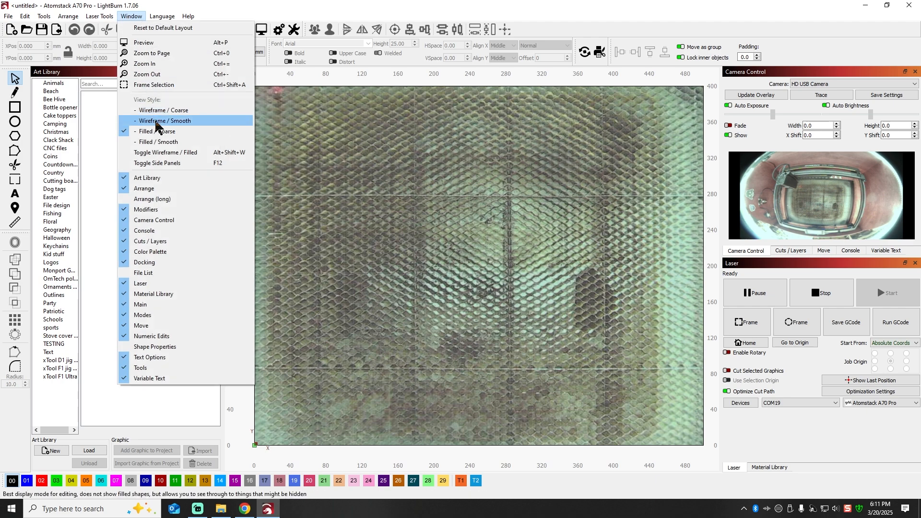
left_click(18, 111)
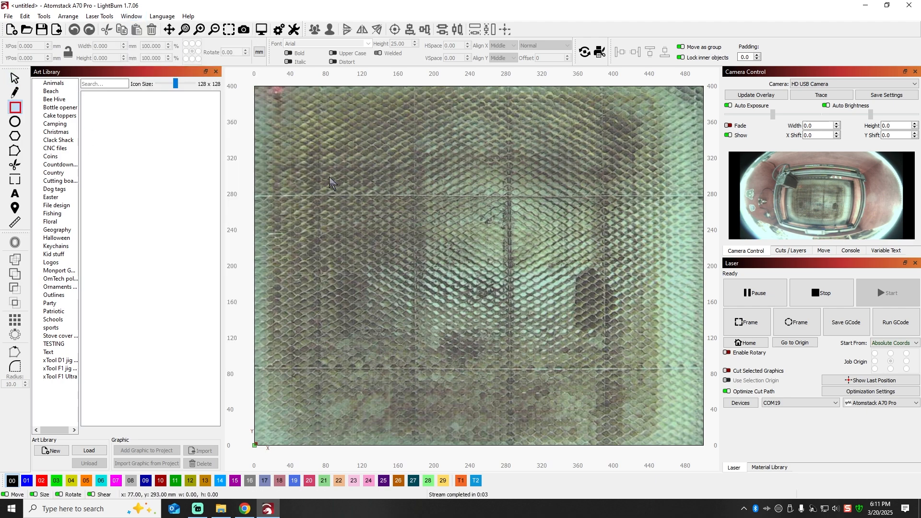
mouse_move(377, 152)
left_mouse_down()
mouse_move(479, 248)
mouse_move(472, 238)
left_mouse_up()
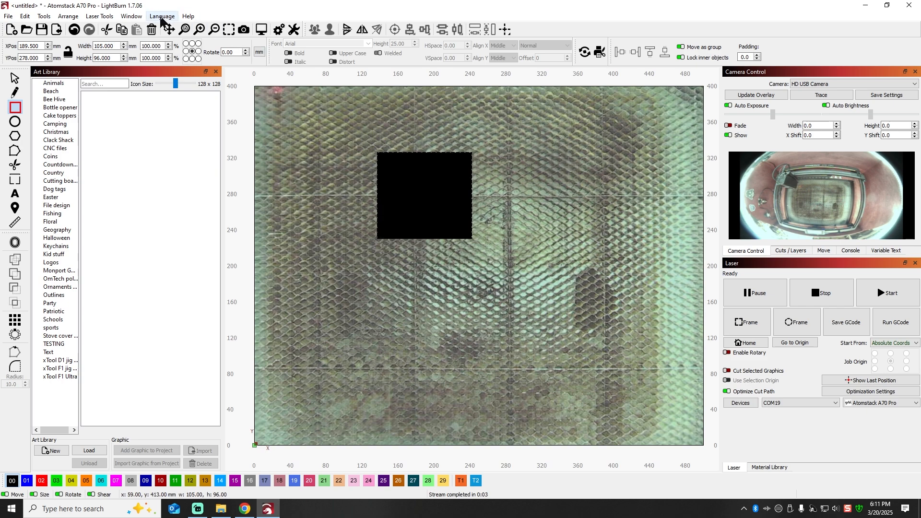
Compare how the rectangle displays in the Wireframe / Coarse, Wireframe / Smooth and Filled / Smooth view styles
left_click(132, 16)
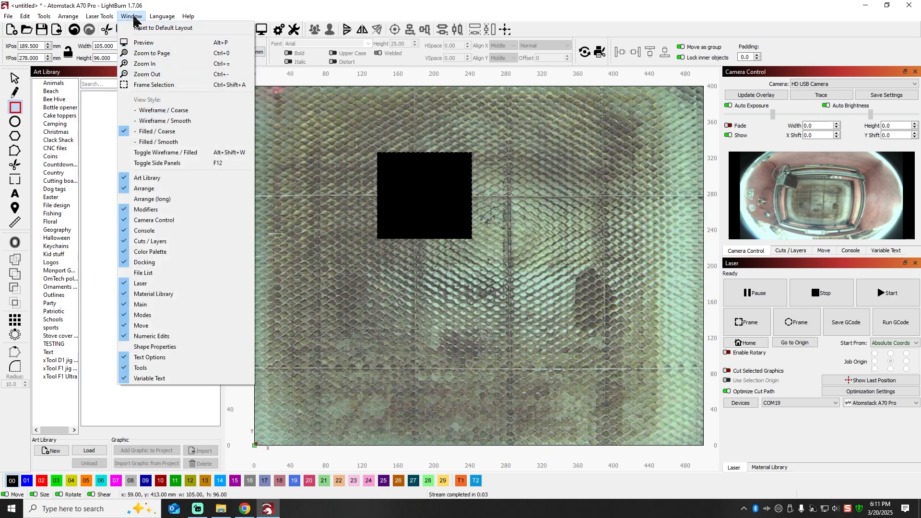
left_click(154, 112)
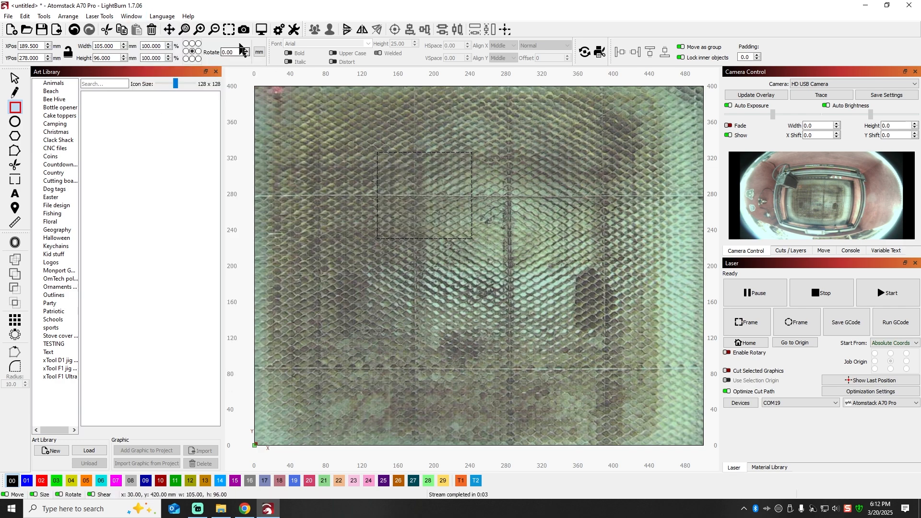
left_click(140, 17)
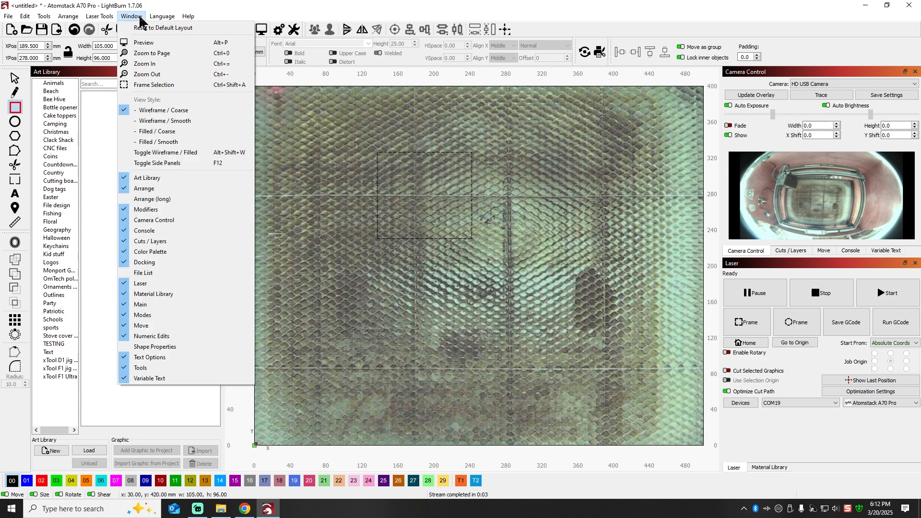
left_click(152, 126)
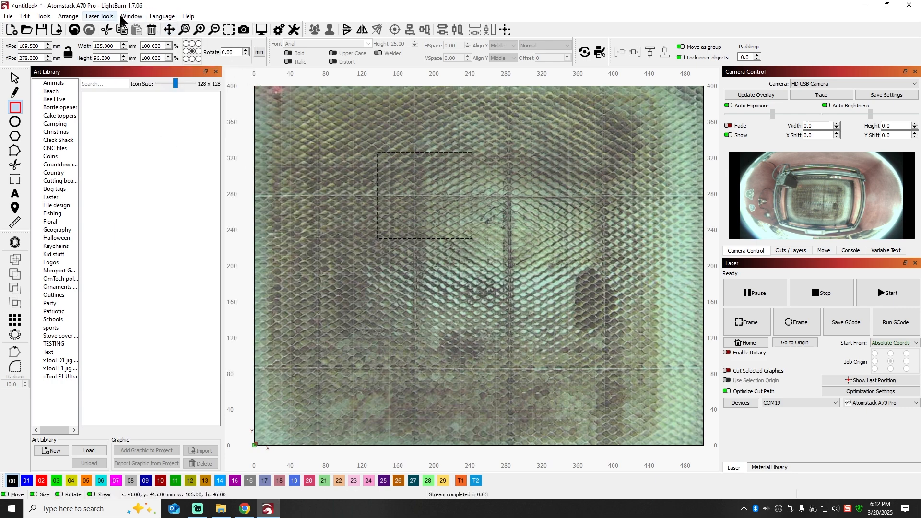
left_click(142, 18)
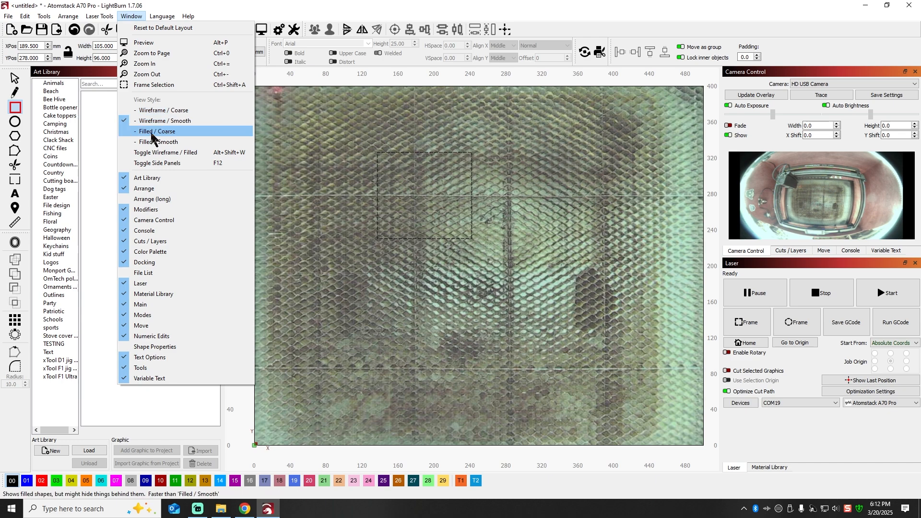
left_click(126, 143)
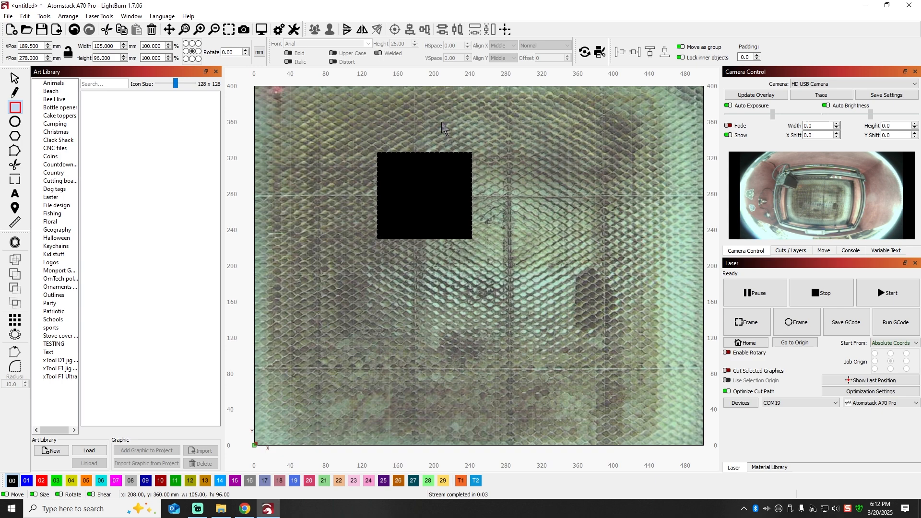
Draw a second rectangle about 127 by 158 mm overlapping the first one's right side and assign it to blue layer 01
left_click_drag(441, 122, 555, 263)
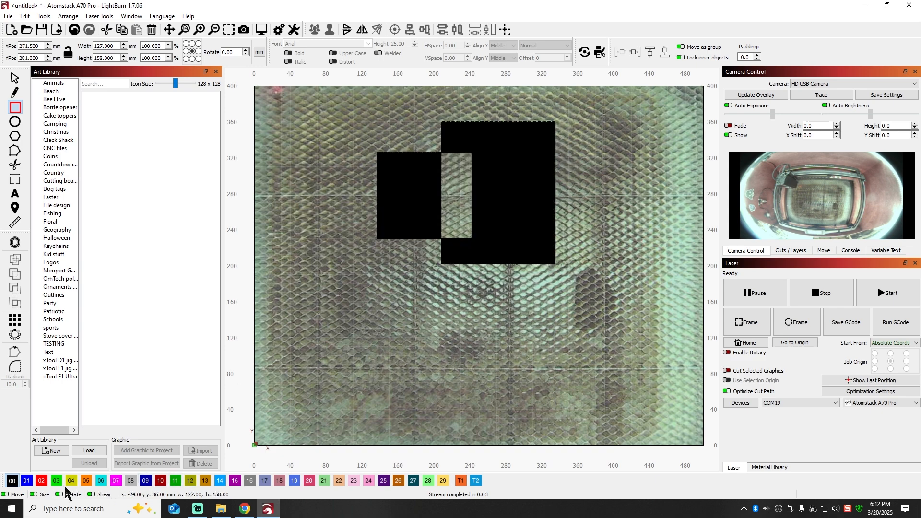
left_click(26, 480)
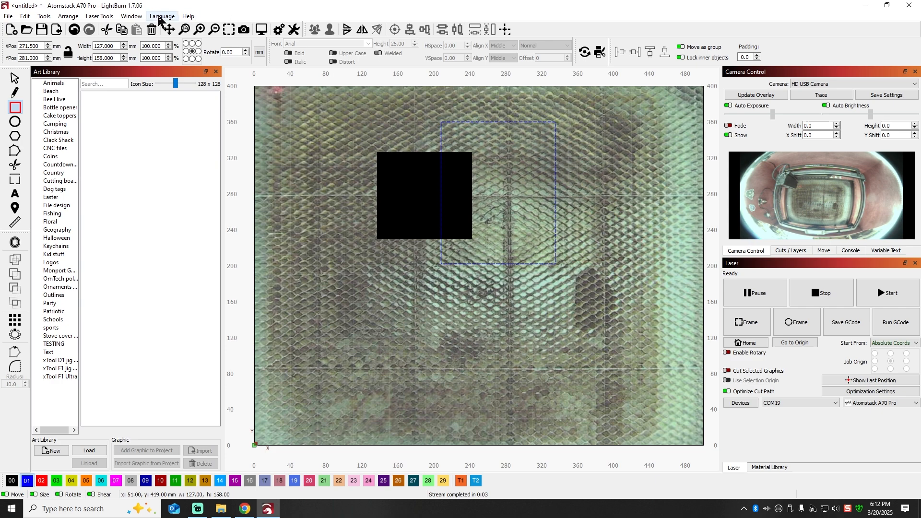
Try the Wireframe / Coarse and Filled / Coarse view styles on both rectangles, ending with Filled / Smooth
left_click(130, 16)
left_click(173, 110)
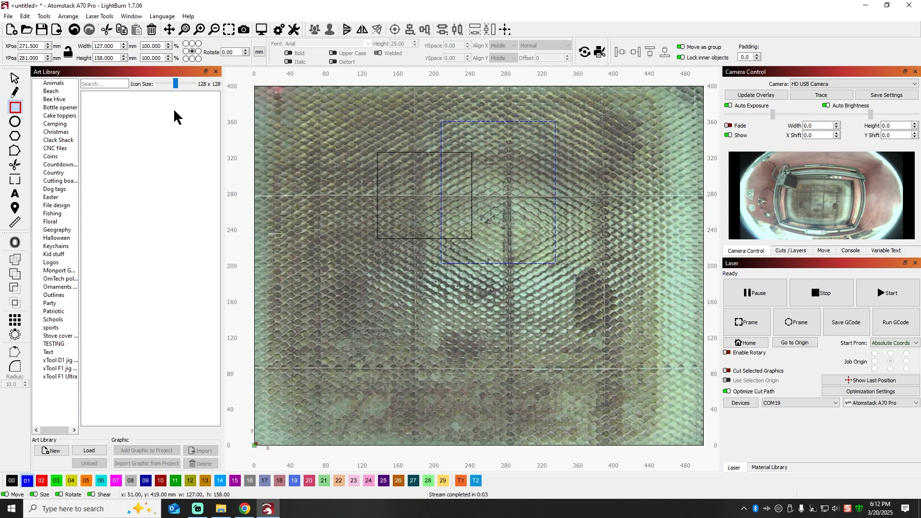
left_click(130, 16)
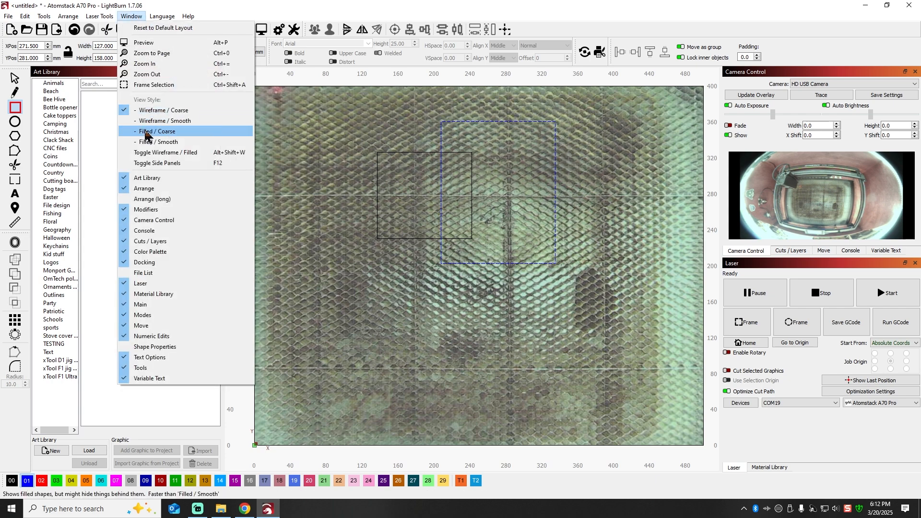
left_click(145, 133)
left_click(139, 16)
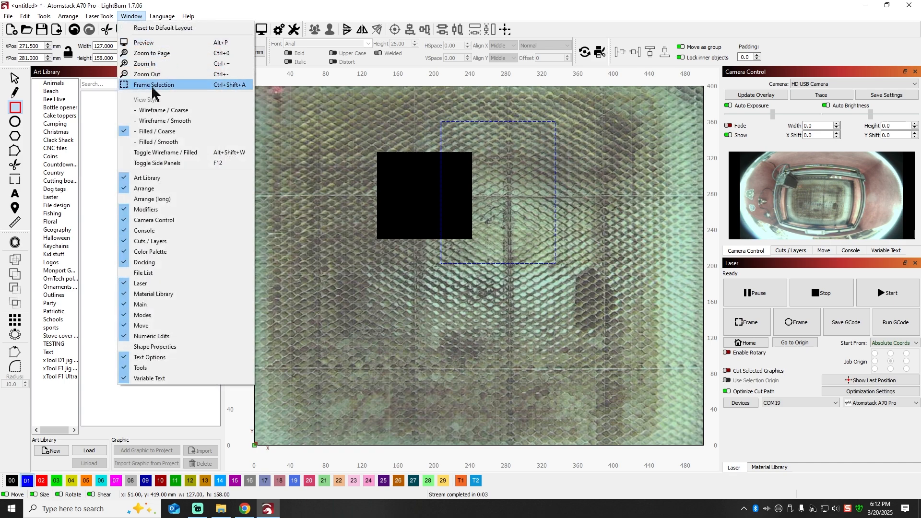
left_click(152, 143)
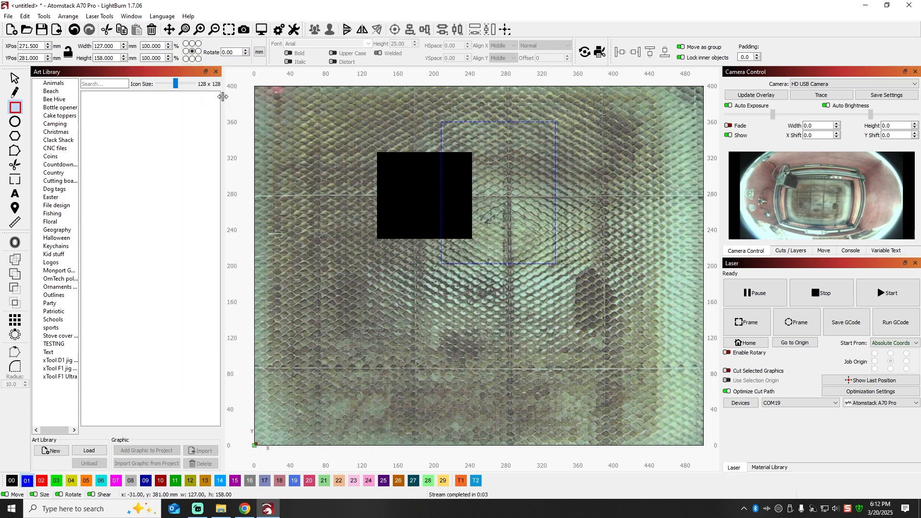
Hide the Art Library and show it again
left_click(132, 16)
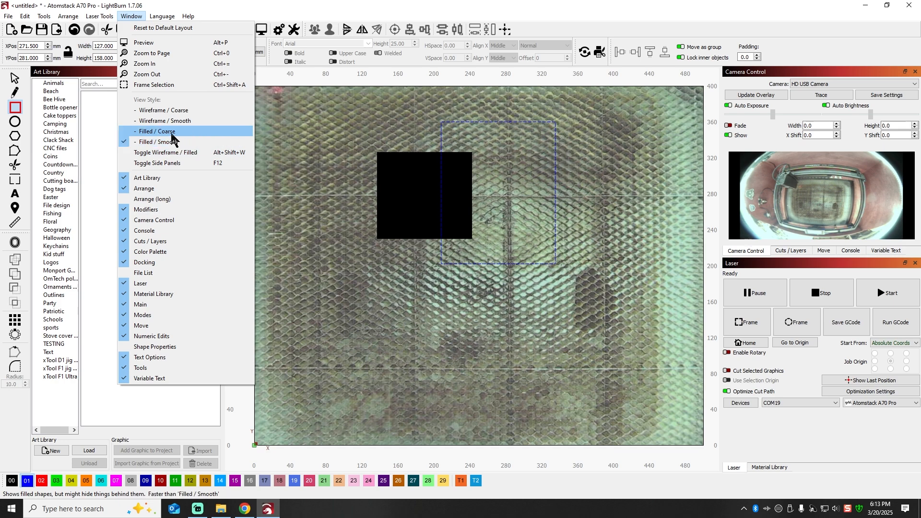
left_click(129, 180)
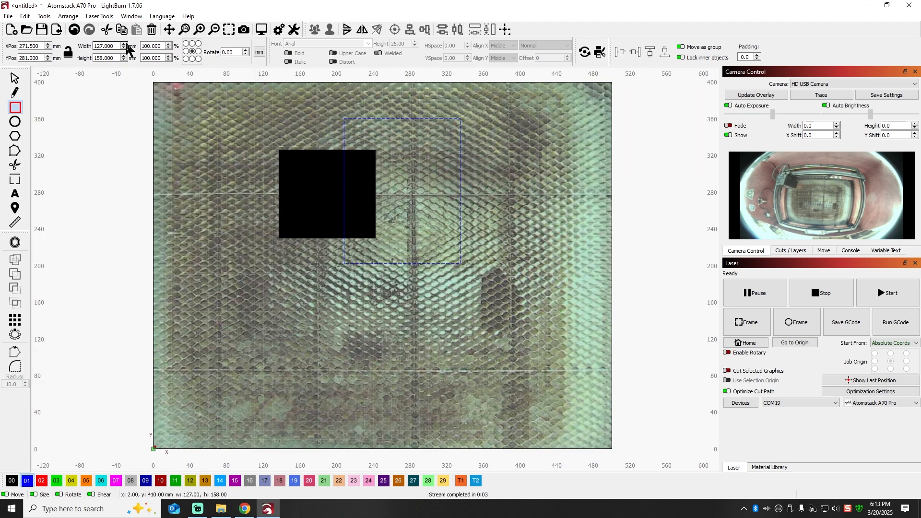
left_click(131, 16)
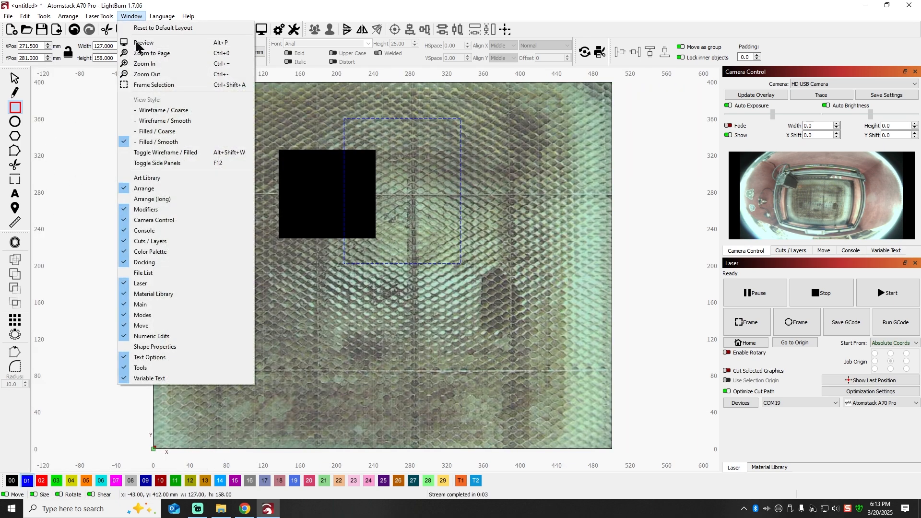
left_click(134, 178)
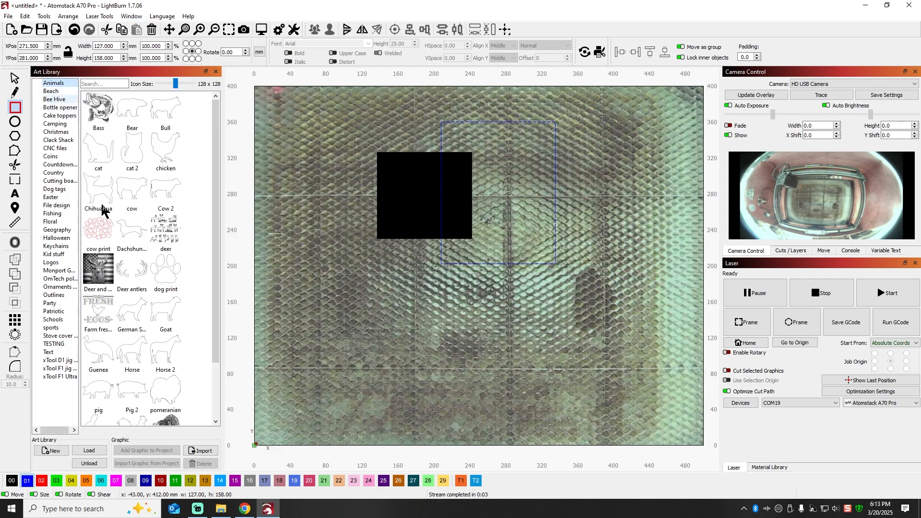
Browse the xTool D1 jig, Animals and Logos collections in the Art Library
left_click(60, 360)
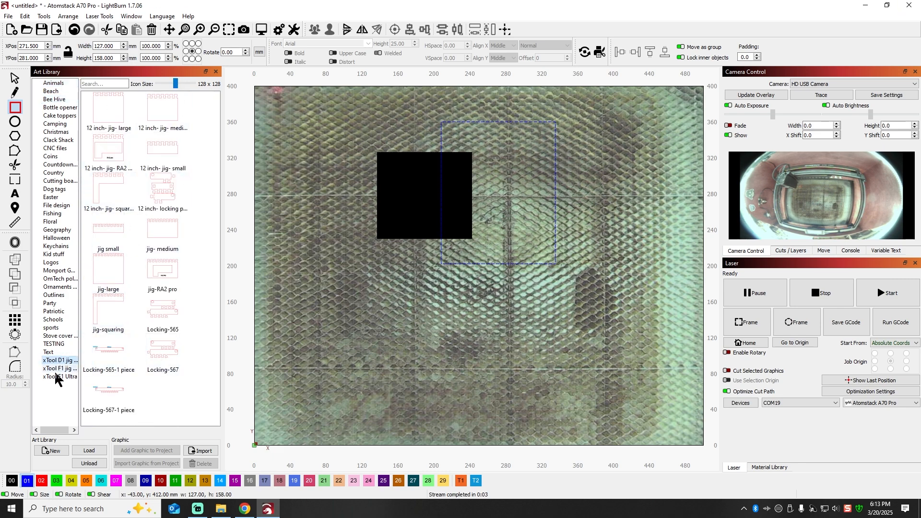
left_click(57, 83)
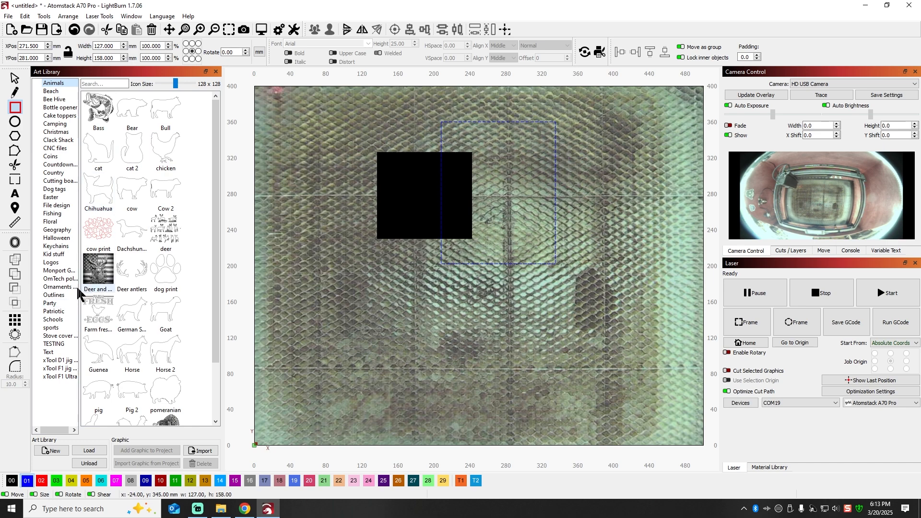
left_click(55, 264)
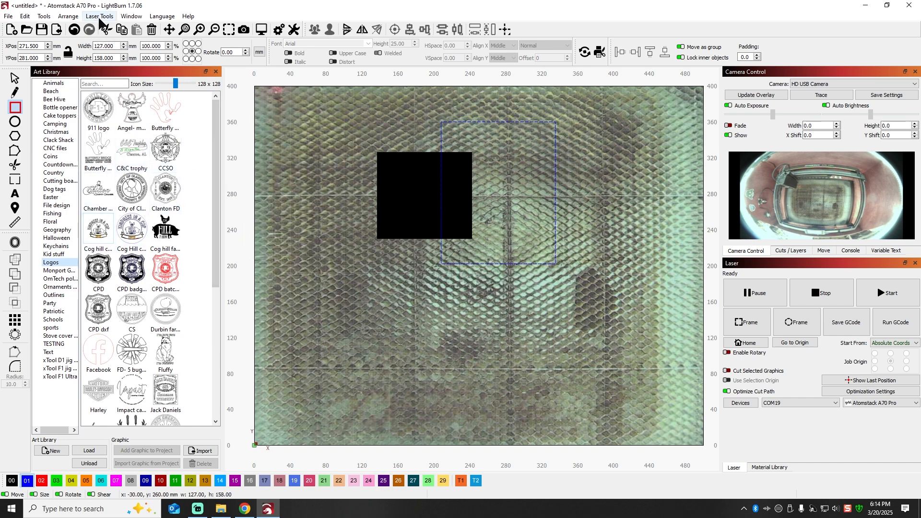
Hide the Arrange toolbar, show it again and hide it once more
left_click(131, 18)
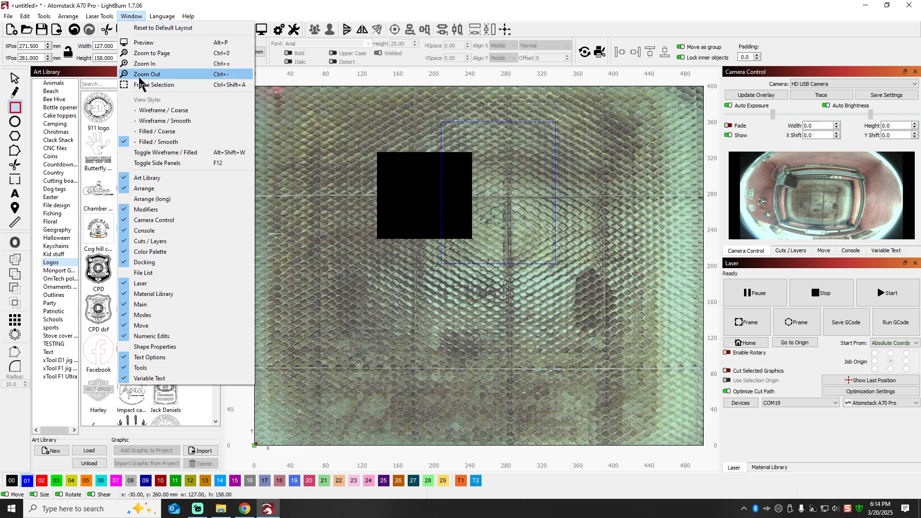
left_click(125, 189)
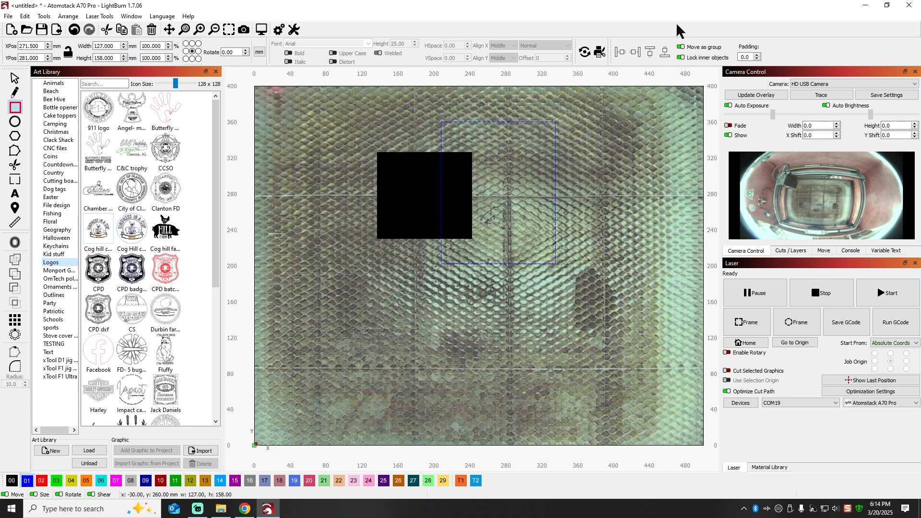
left_click(131, 16)
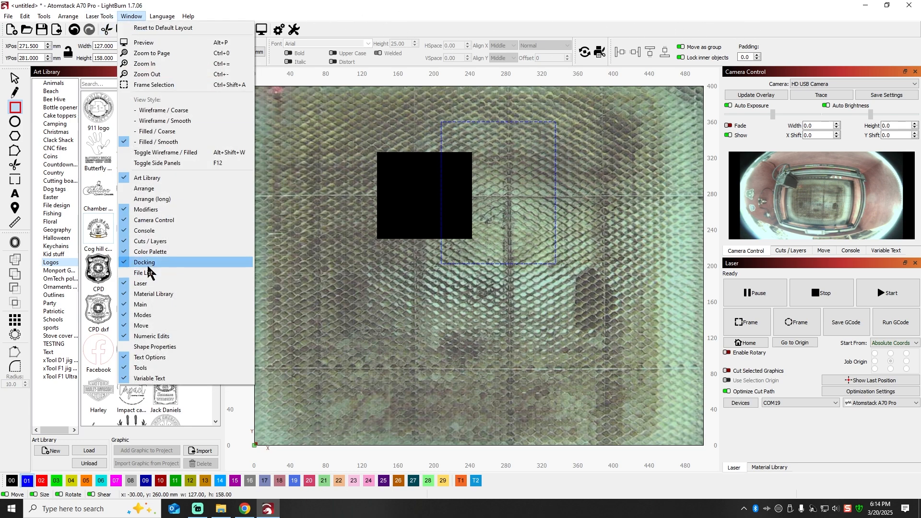
left_click(144, 198)
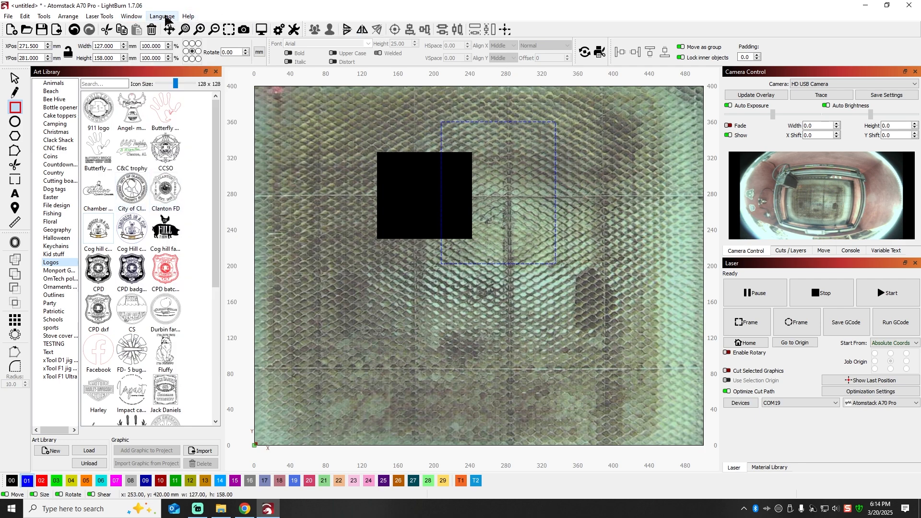
left_click(131, 16)
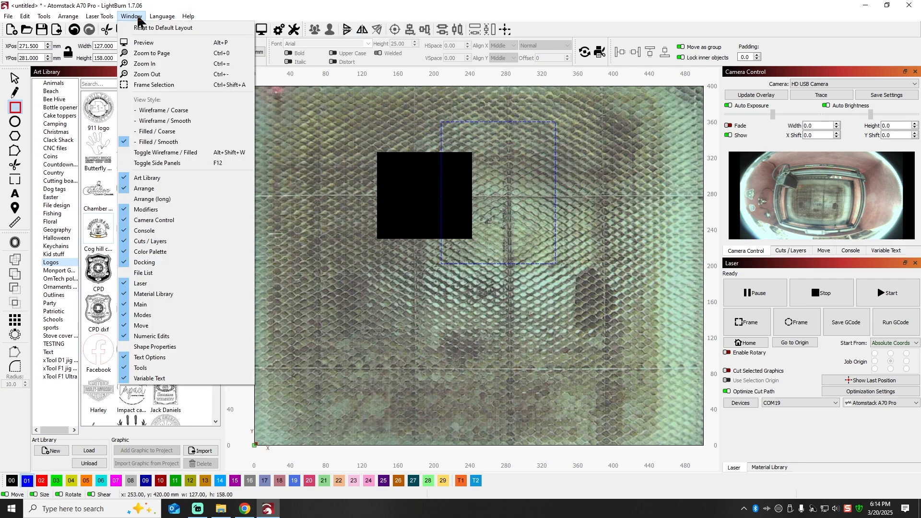
left_click(126, 200)
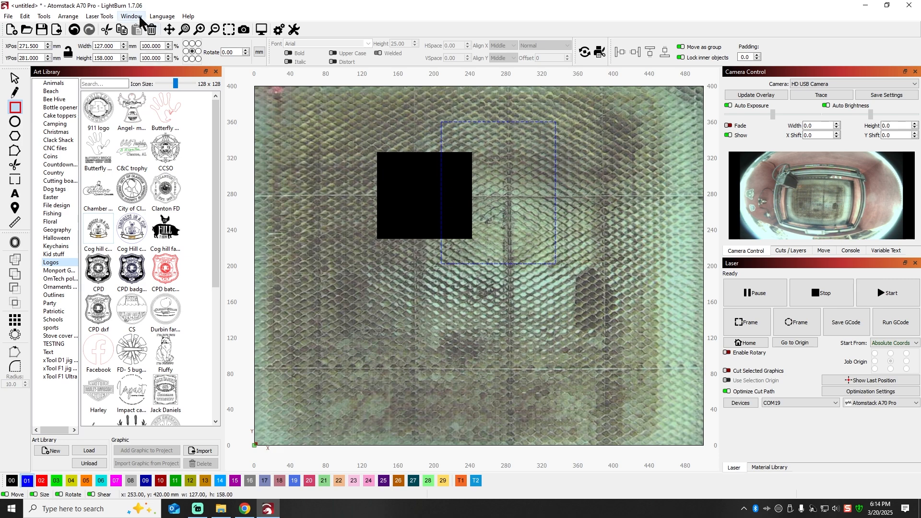
Show the Arrange (long) toolbar, bring the Arrange toolbar back alongside it, and hide Arrange (long) again
left_click(131, 16)
left_click(127, 200)
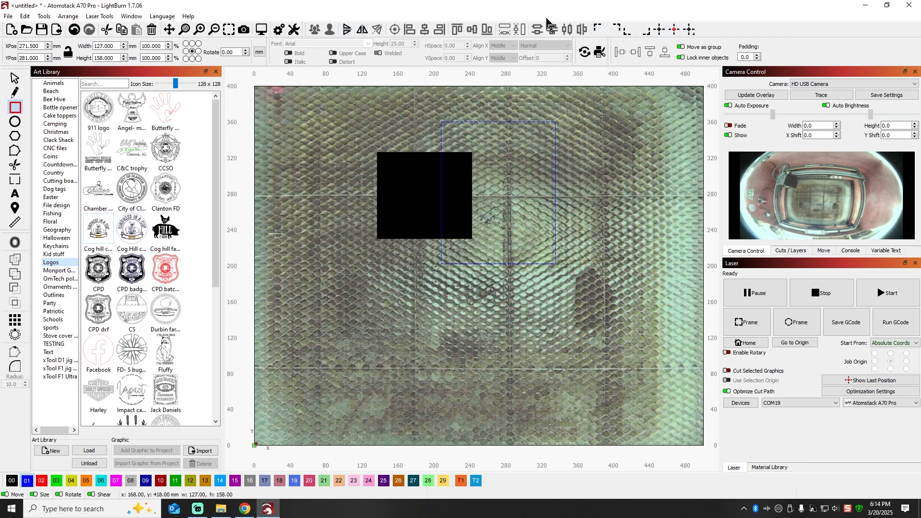
left_click(143, 20)
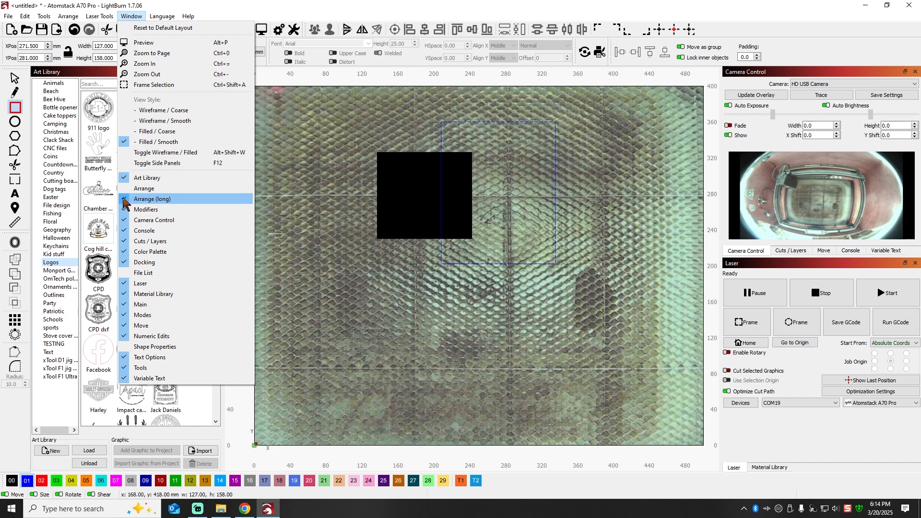
left_click(126, 199)
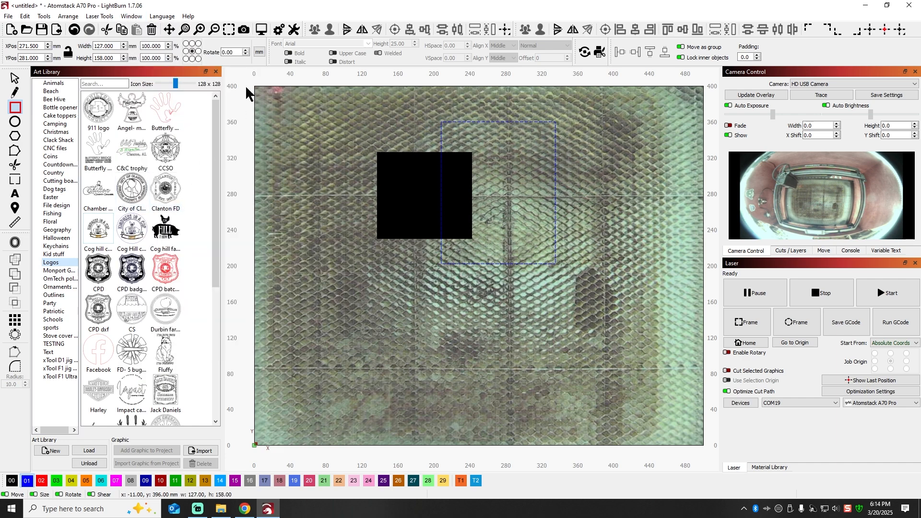
left_click(136, 19)
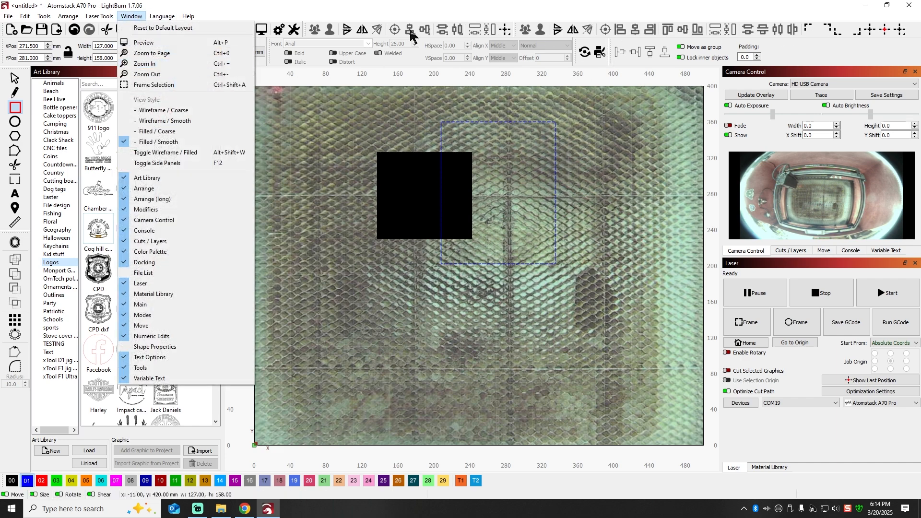
left_click(126, 199)
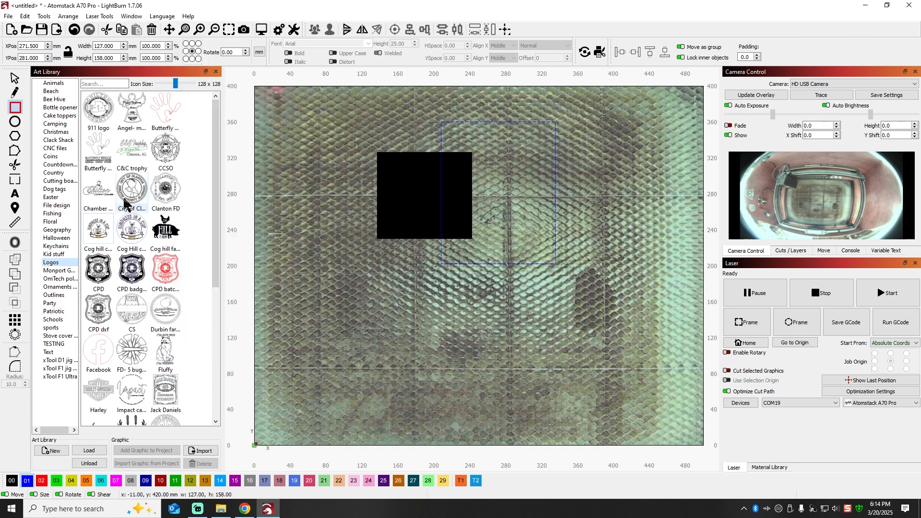
Look over the Arrange toolbar's commands for moving the selection or the laser to a position
left_click(506, 30)
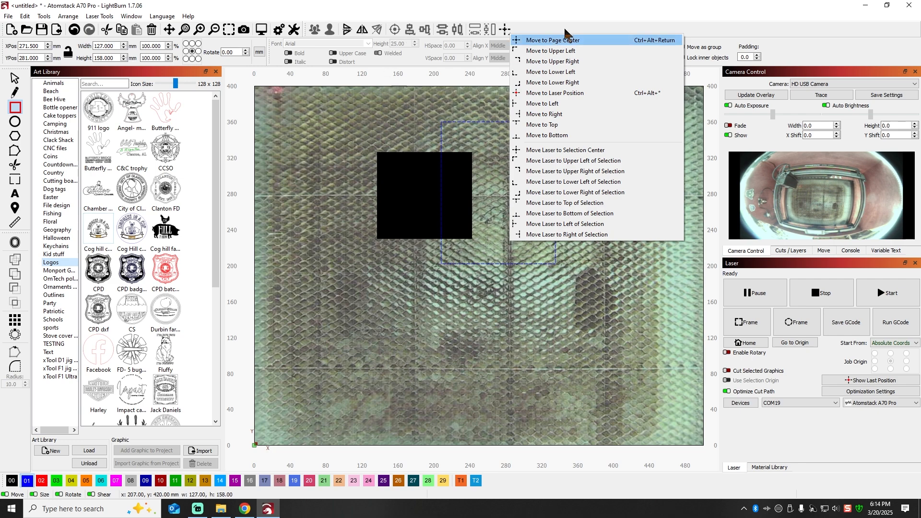
left_click(488, 3)
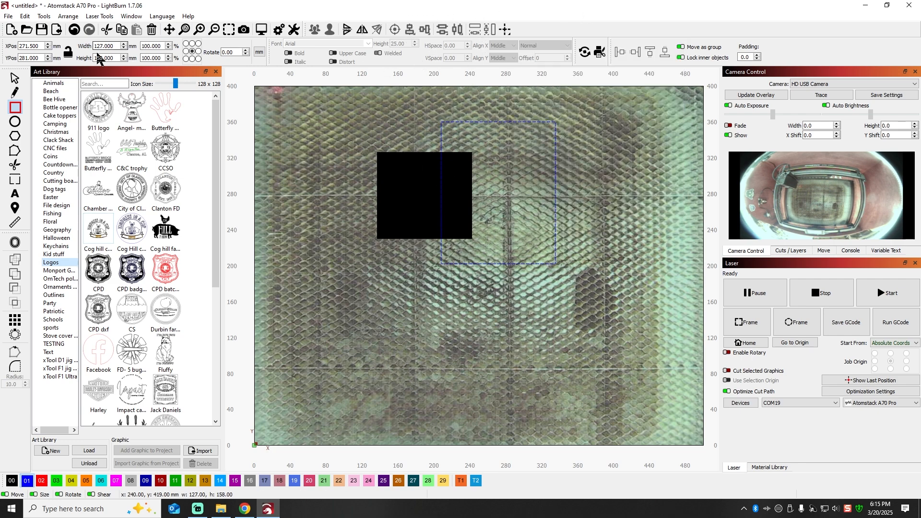
Bring up the Material Library, and hide the Camera Control panel and show it again
left_click(131, 16)
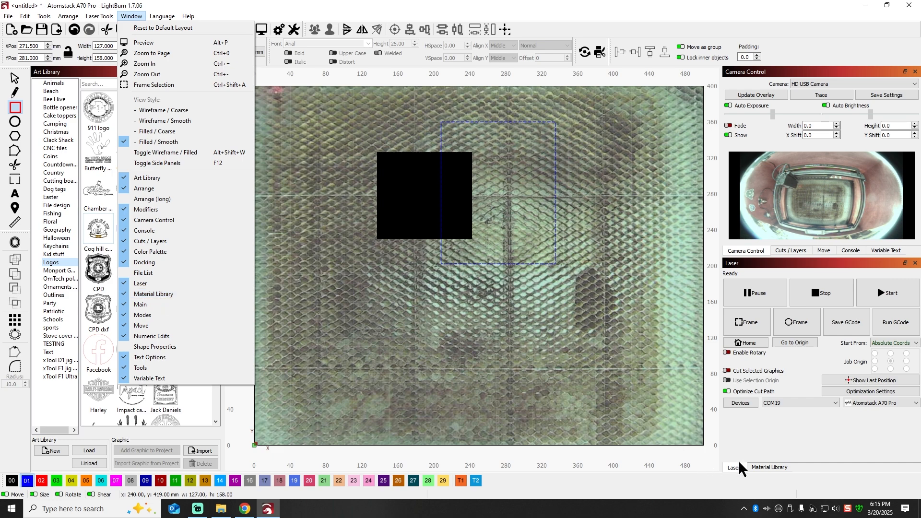
left_click(764, 467)
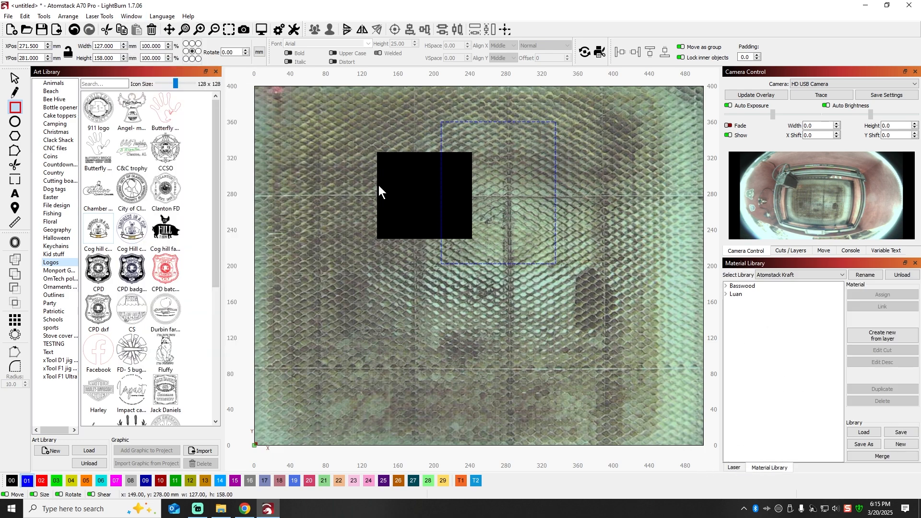
left_click(131, 16)
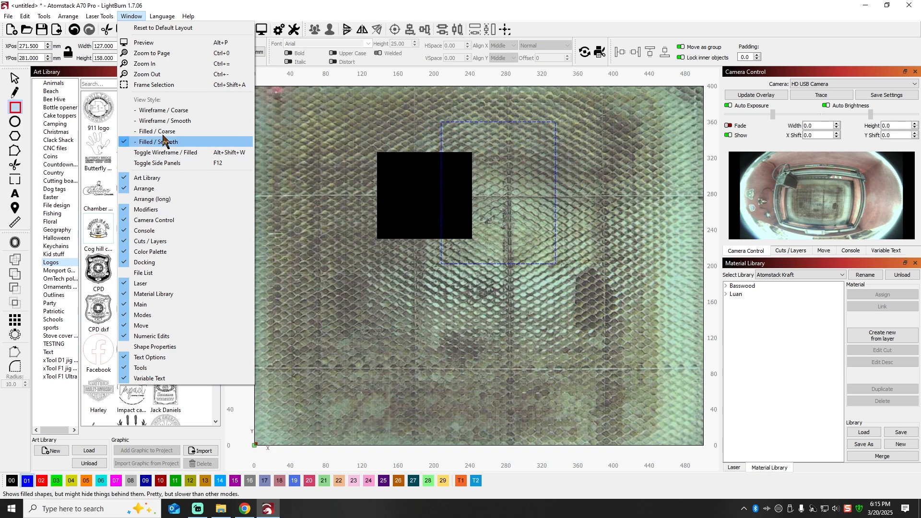
left_click(126, 222)
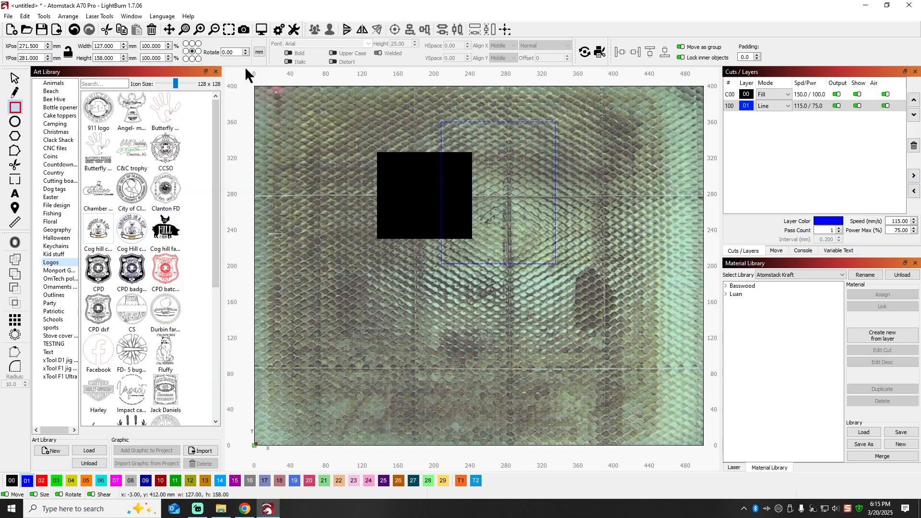
left_click(131, 16)
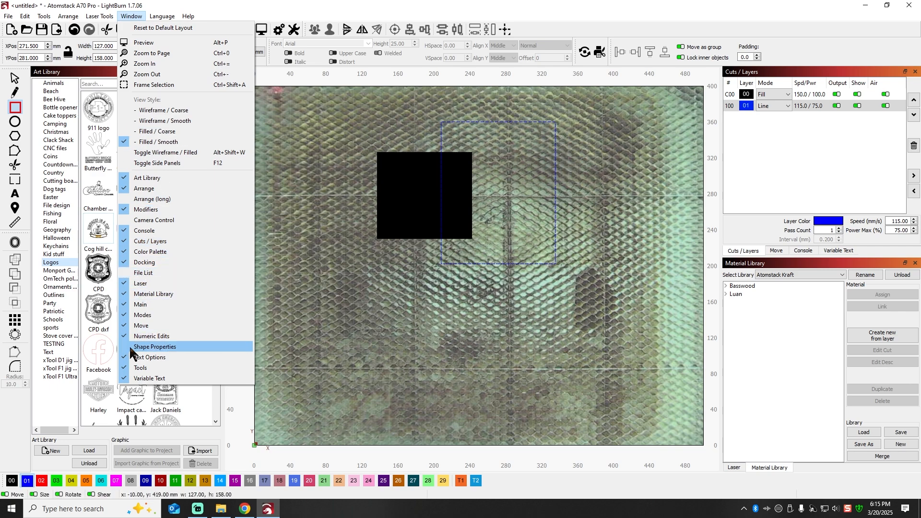
left_click(144, 220)
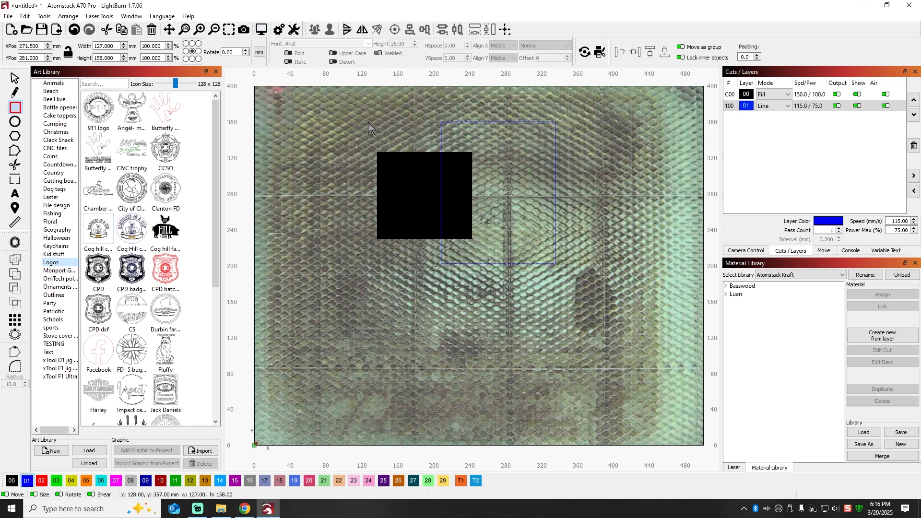
Draw a rectangle about 365 × 286 mm around the two existing rectangles and align all three by their centers
mouse_move(338, 95)
left_mouse_down()
mouse_move(628, 311)
mouse_move(666, 352)
left_mouse_up()
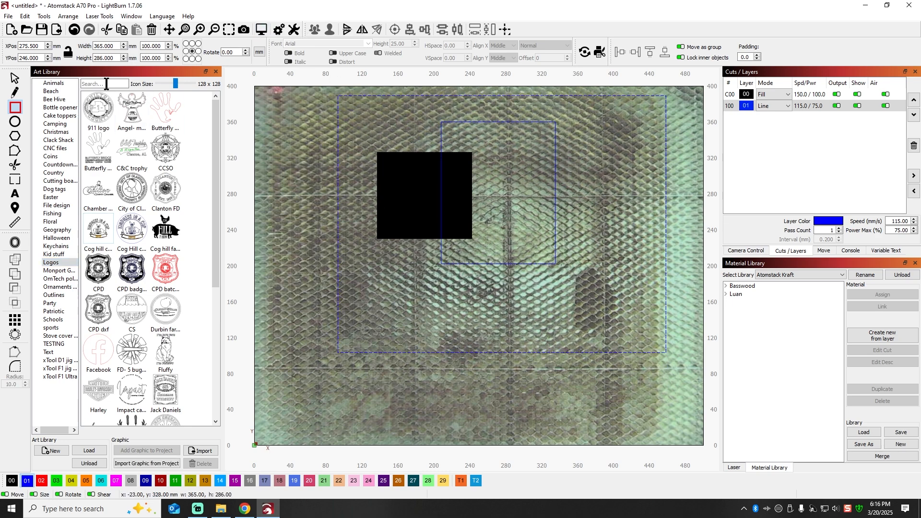
left_click(23, 79)
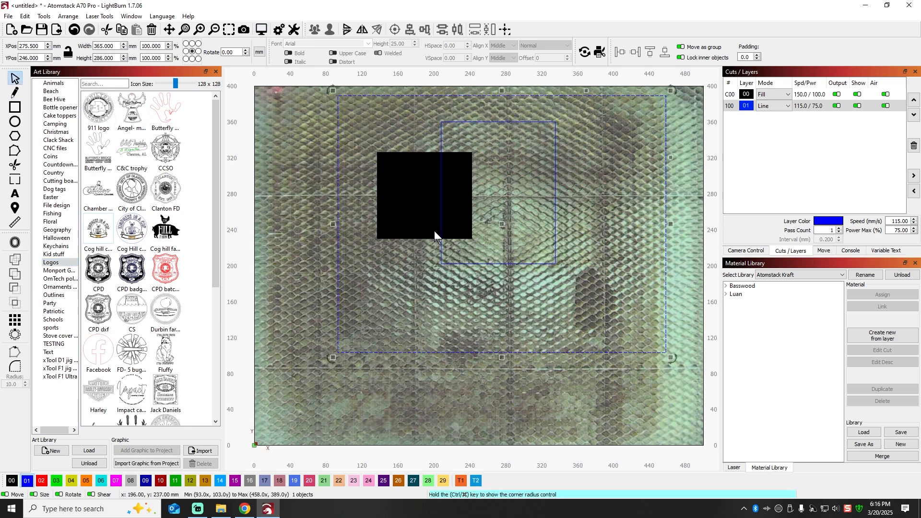
left_click(312, 106)
left_click_drag(313, 106, 722, 455)
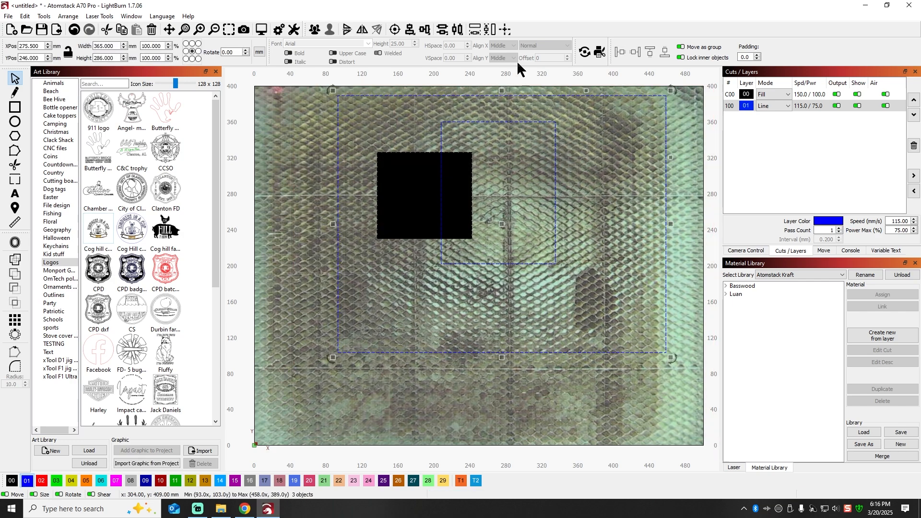
left_click(394, 30)
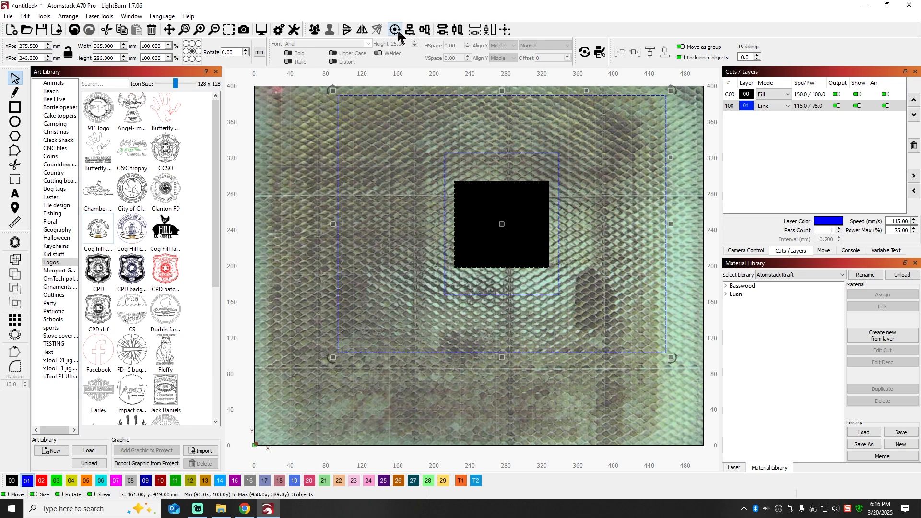
left_click(318, 129)
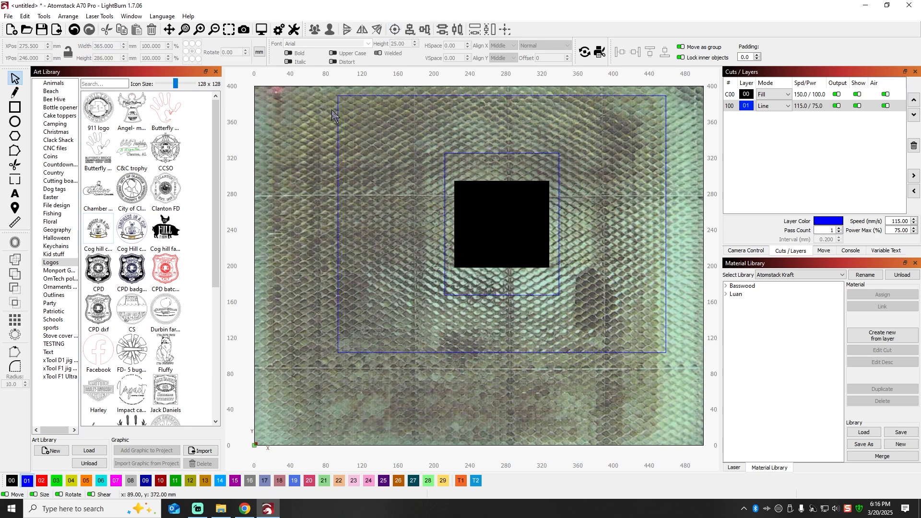
Try selecting only the two inner rectangles with an enclosing selection window, and all three shapes at once
left_click_drag(293, 82, 304, 93)
left_click_drag(354, 125, 549, 383)
left_click_drag(407, 127, 596, 334)
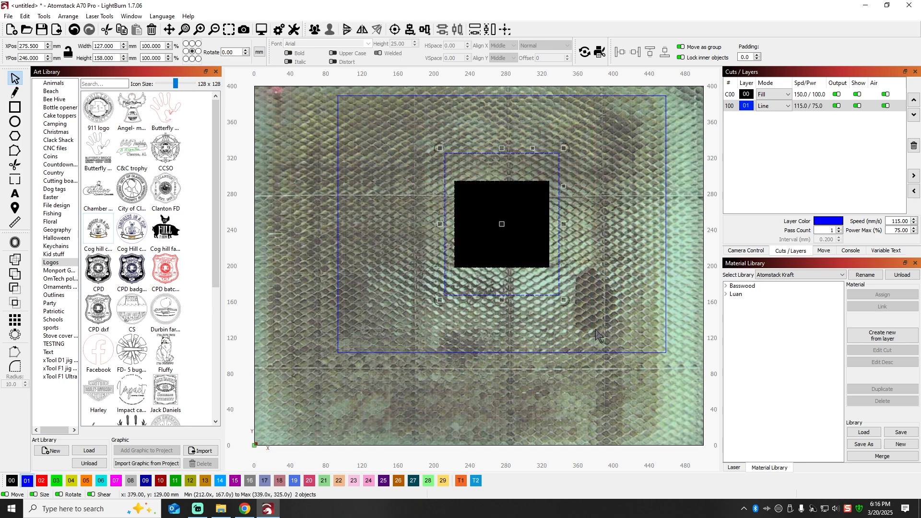
left_click(559, 400)
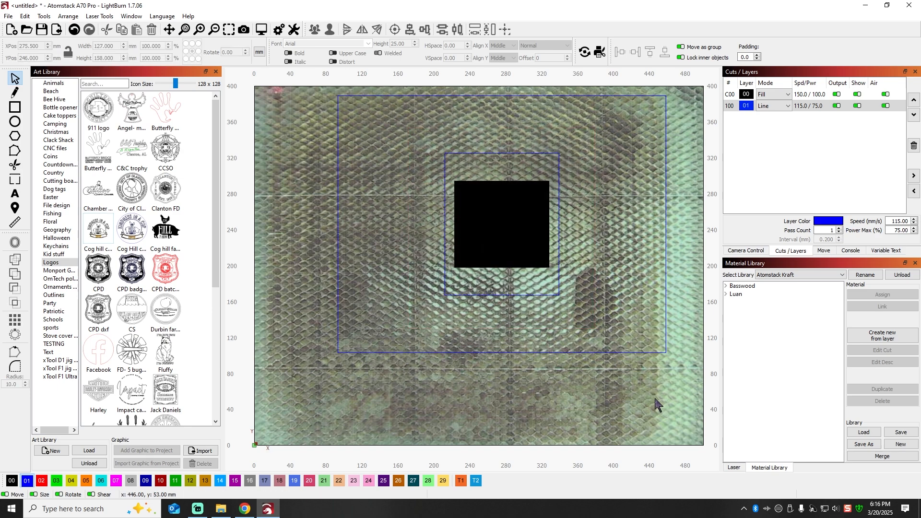
key("ctrl+a")
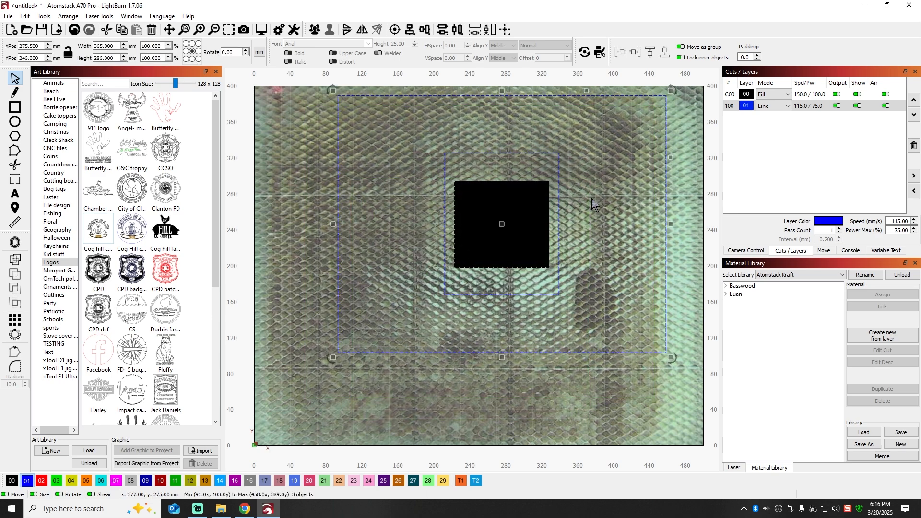
left_click(349, 189)
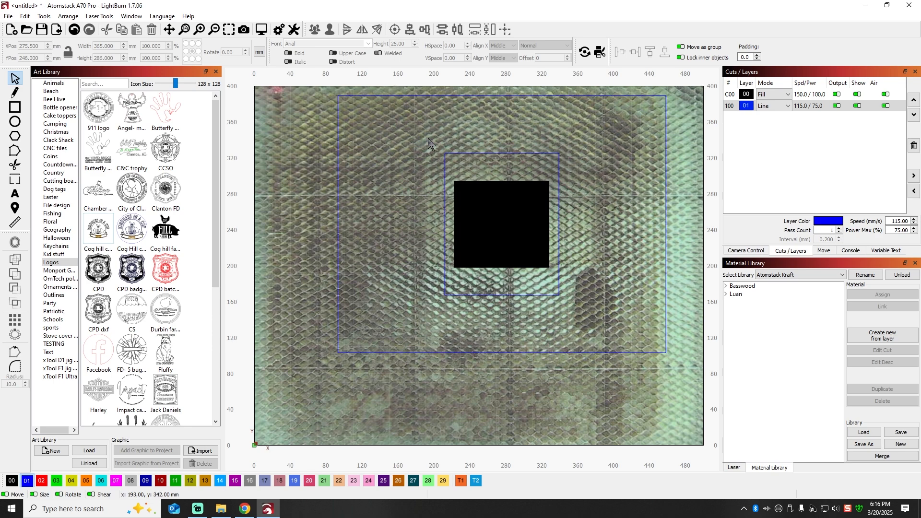
left_click_drag(427, 138, 582, 433)
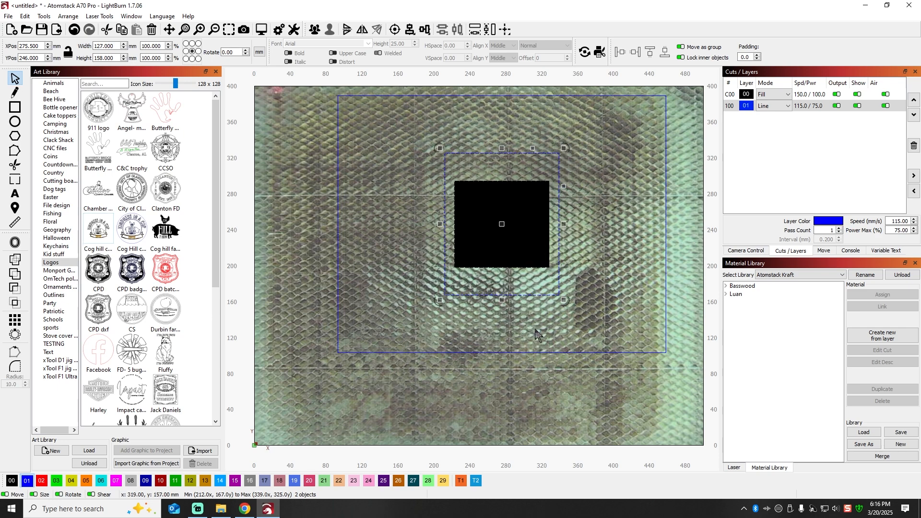
Select all three rectangles and move them together so their center is at about X 235, Y 251 mm
left_click(523, 408)
left_click_drag(548, 412, 467, 226)
left_click(659, 187)
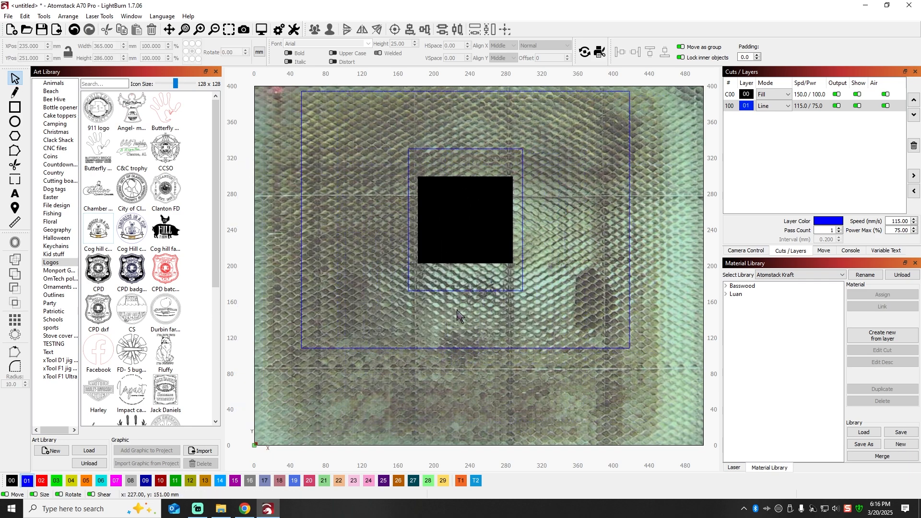
Select the outer rectangle alone, extend the selection to all three shapes, and clear the selection
left_click(302, 180)
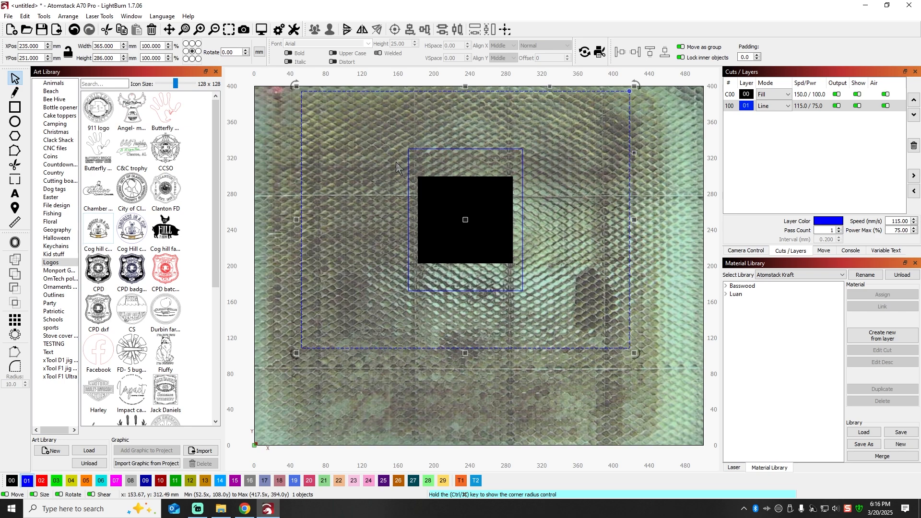
key("ctrl+a")
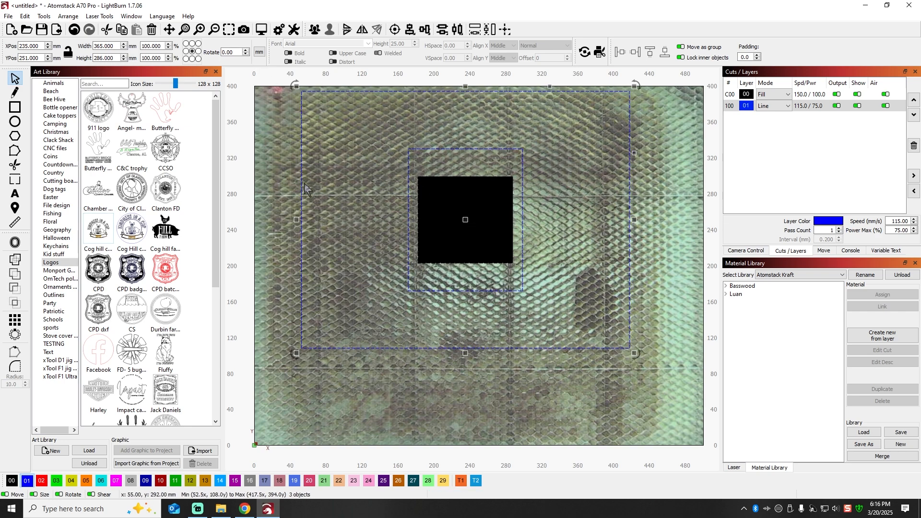
left_click(285, 146)
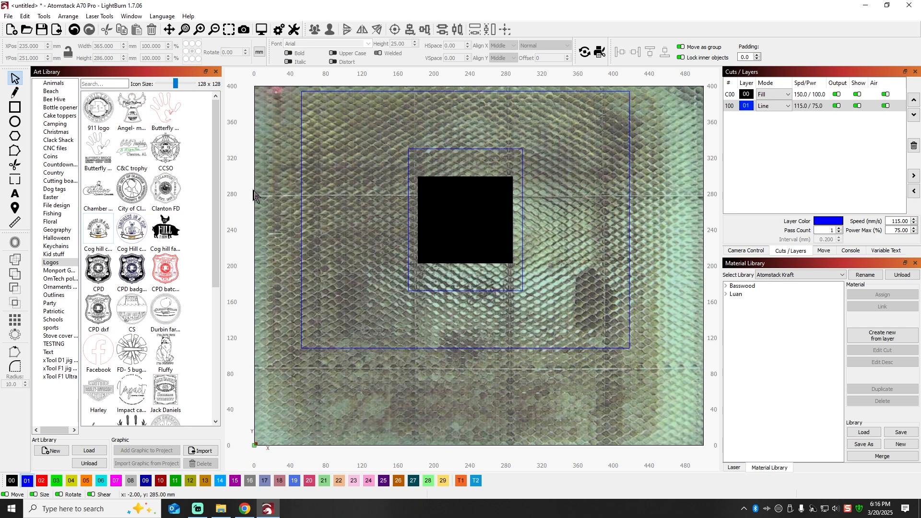
Move the filled black rectangle to about X 307, Y 329 mm and place a duplicate at about X 174.5, Y 335 mm
scroll(315, 180, "down", 2)
scroll(315, 179, "down", 1)
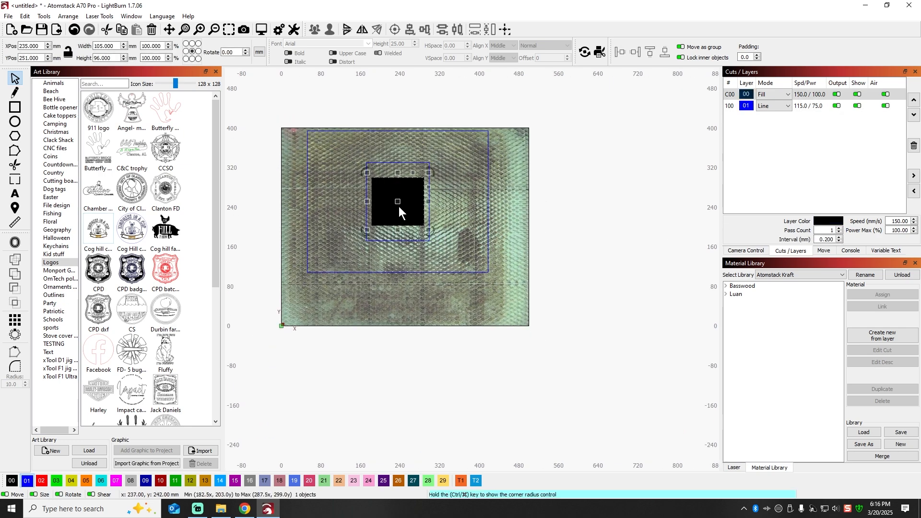
left_click_drag(398, 204, 434, 161)
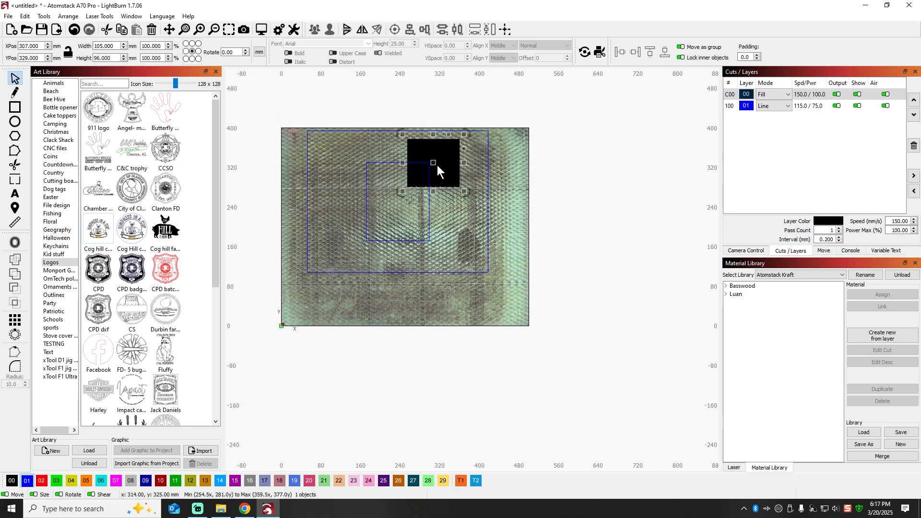
right_click(433, 164)
left_click(462, 214)
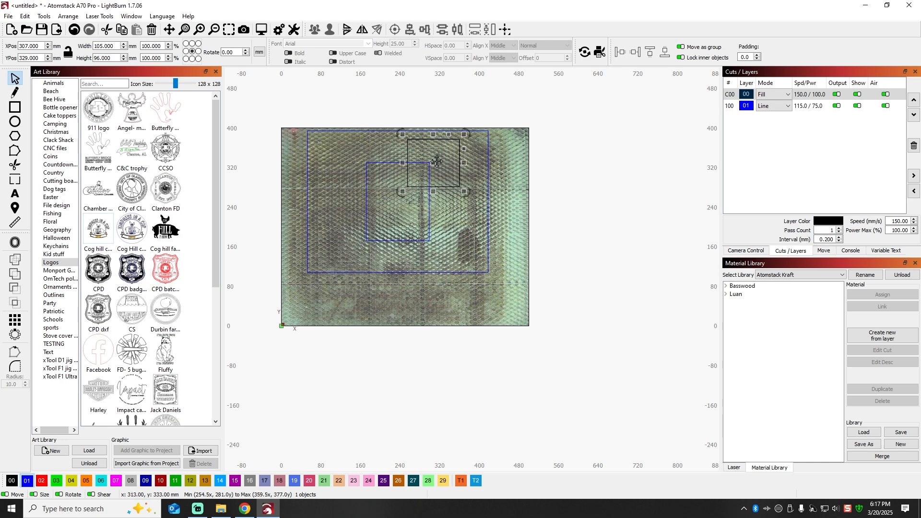
left_click_drag(429, 160, 363, 159)
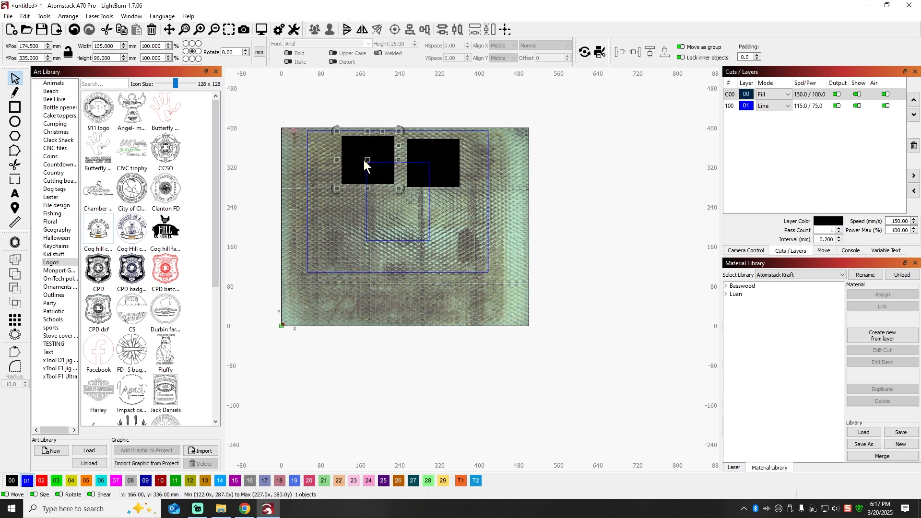
Duplicate the black rectangle twice more, placing the copies at about X 160, Y 179 mm and X 305, Y 181 mm
right_click(370, 160)
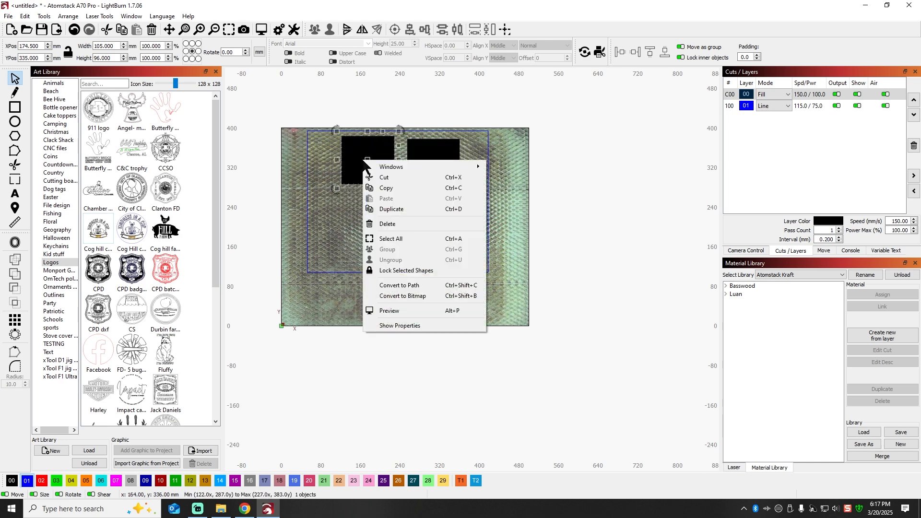
left_click(379, 215)
left_click_drag(366, 158, 361, 238)
right_click(363, 237)
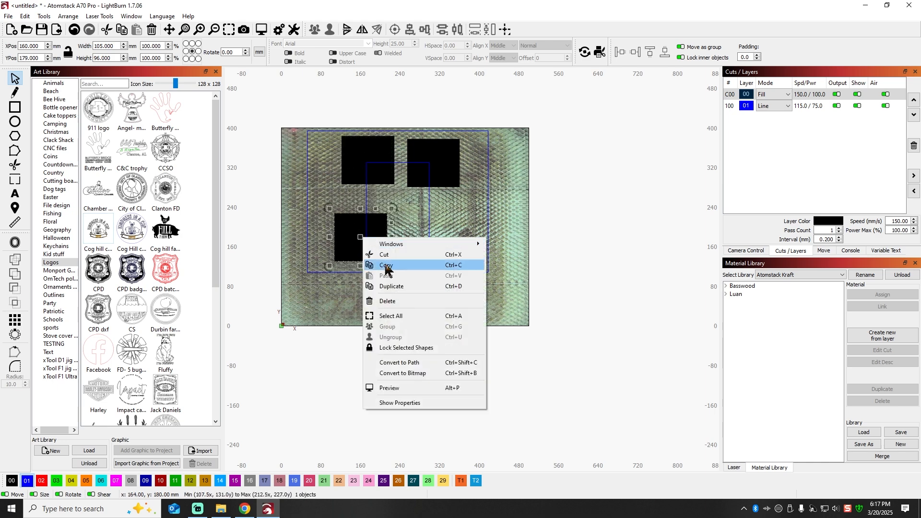
left_click(379, 290)
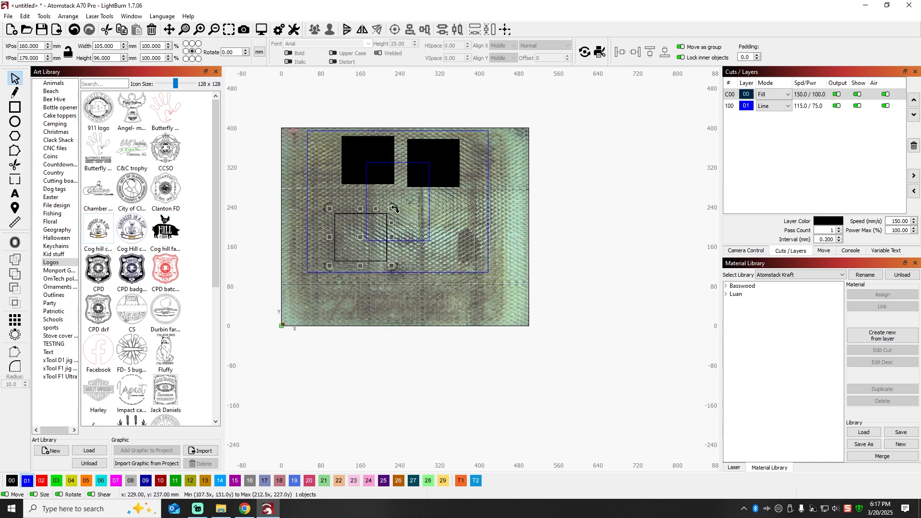
left_click_drag(360, 236, 432, 236)
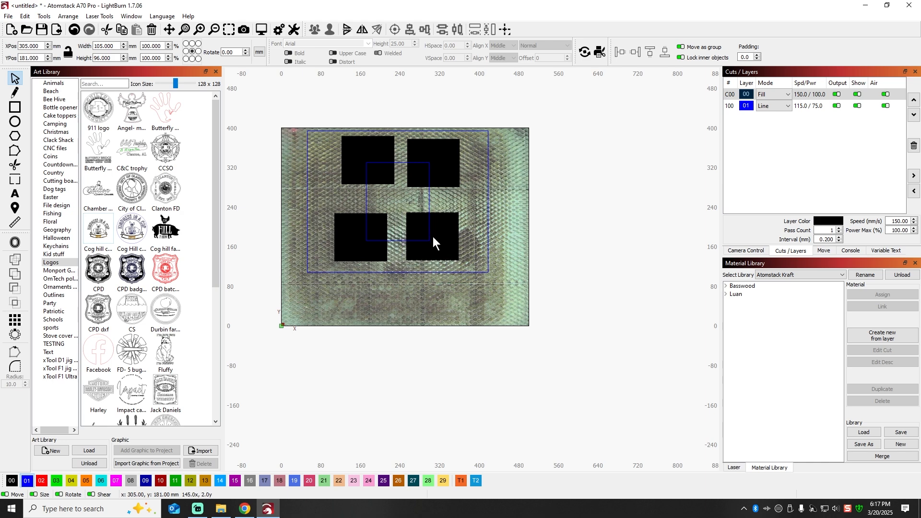
Duplicate the central blue rectangle in place four times and clear the selection
left_click(430, 200)
right_click(430, 197)
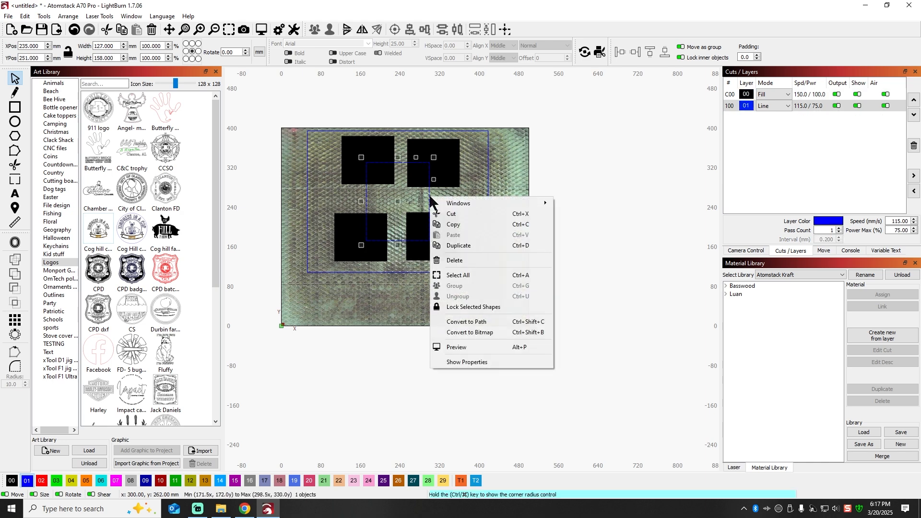
left_click(454, 245)
right_click(398, 200)
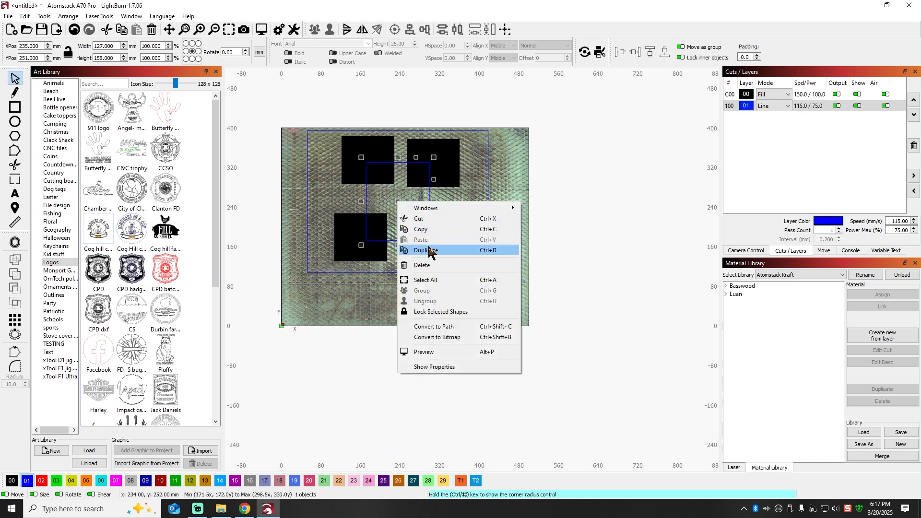
left_click(428, 249)
right_click(398, 199)
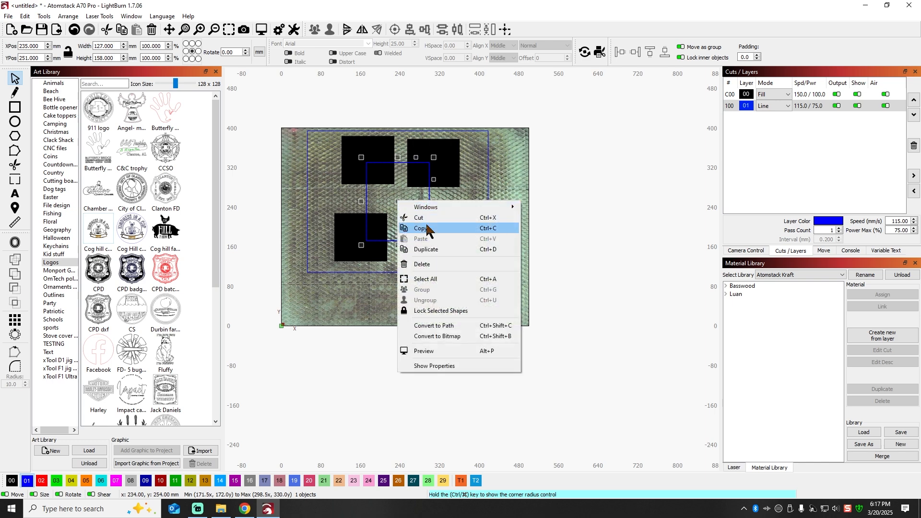
left_click(432, 246)
right_click(395, 204)
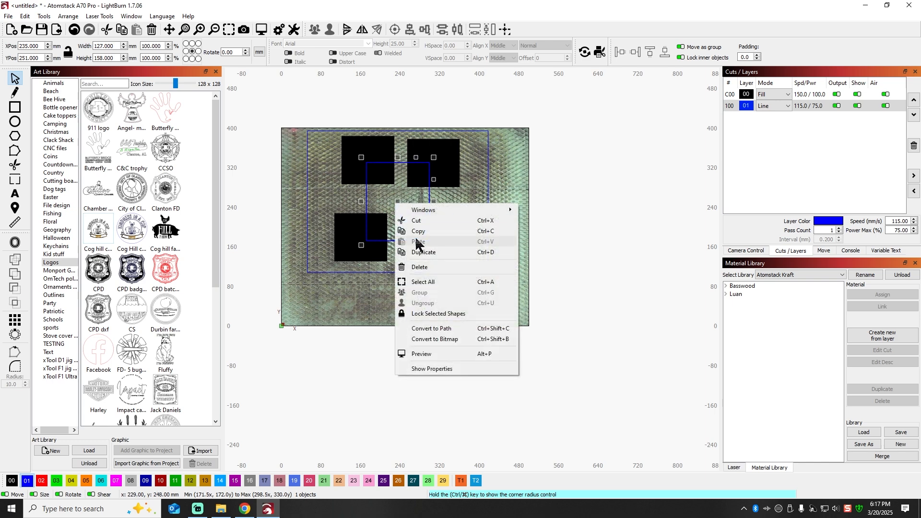
left_click(425, 249)
left_click(519, 150)
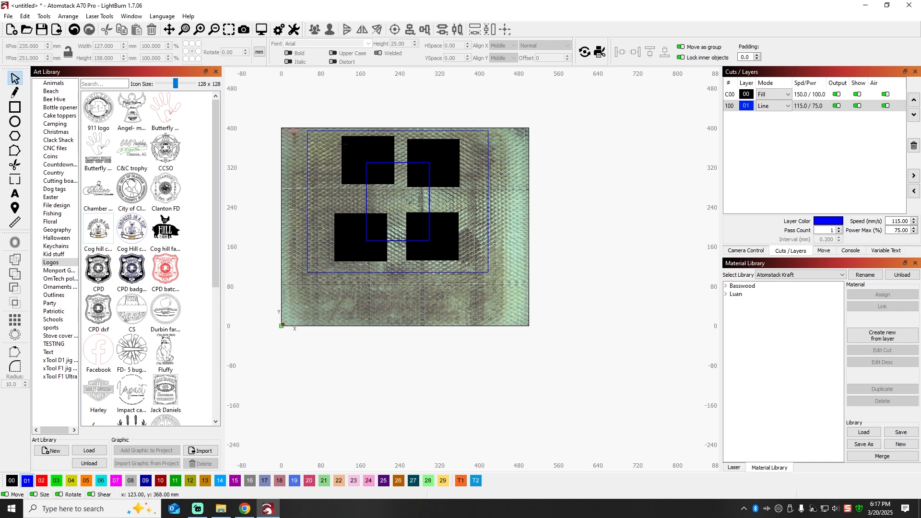
Subtract a copy of the central blue rectangle from the upper-left black rectangle with Boolean Difference, and clear the selection
left_click(361, 170)
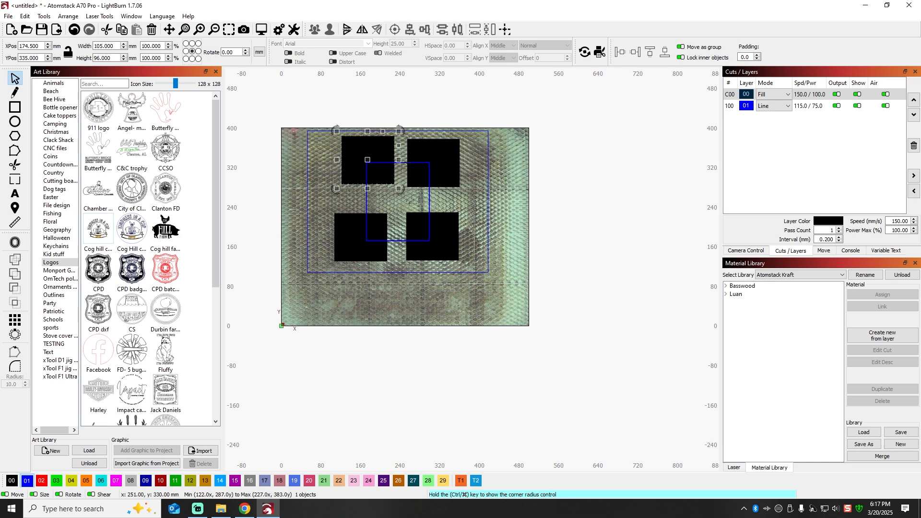
left_click(406, 162, "shift")
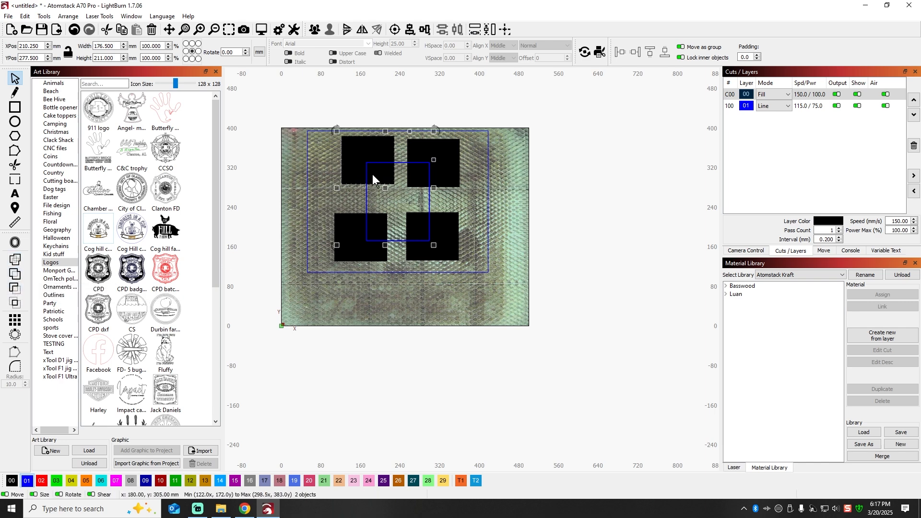
left_click(16, 288)
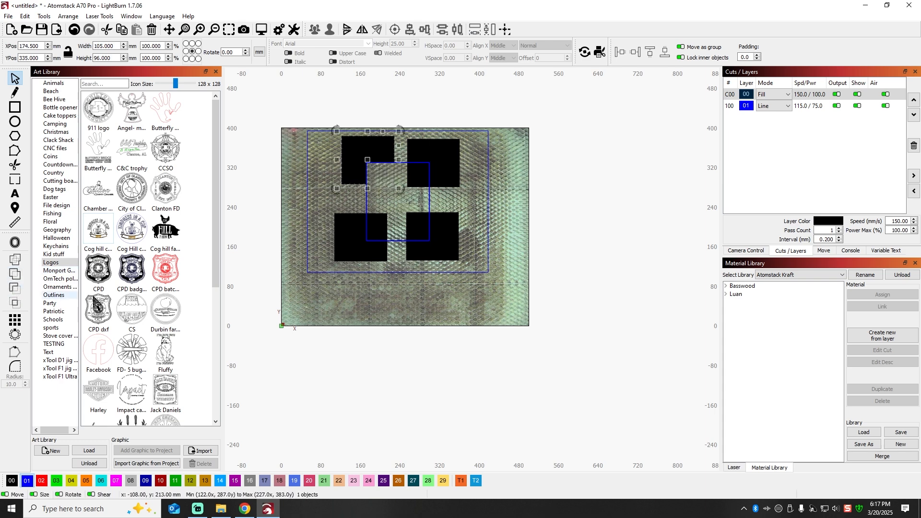
left_click(348, 214)
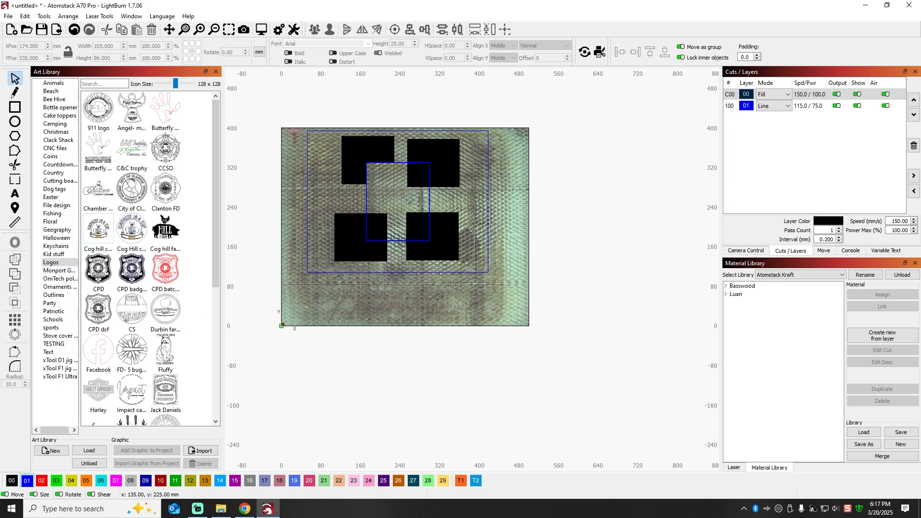
Intersect the lower-left black rectangle with a copy of the central rectangle, keeping only their common area
left_click(335, 231)
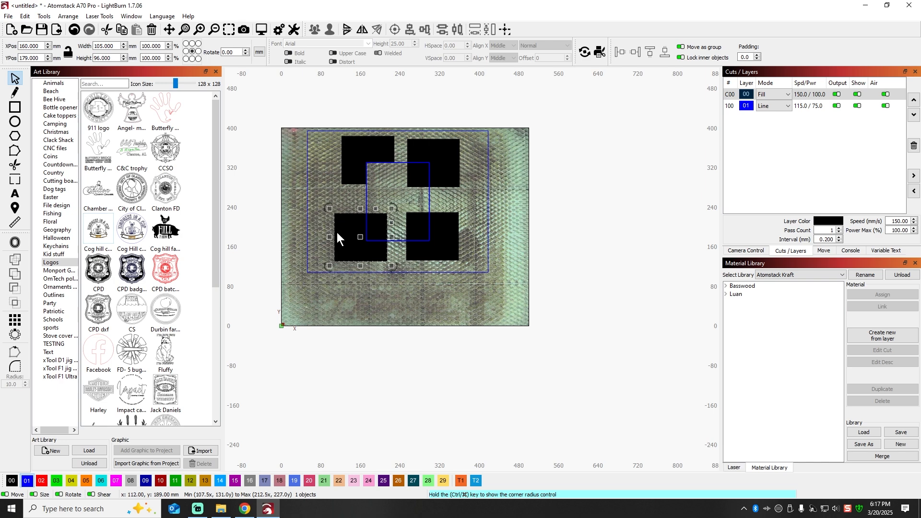
left_click(380, 201, "shift")
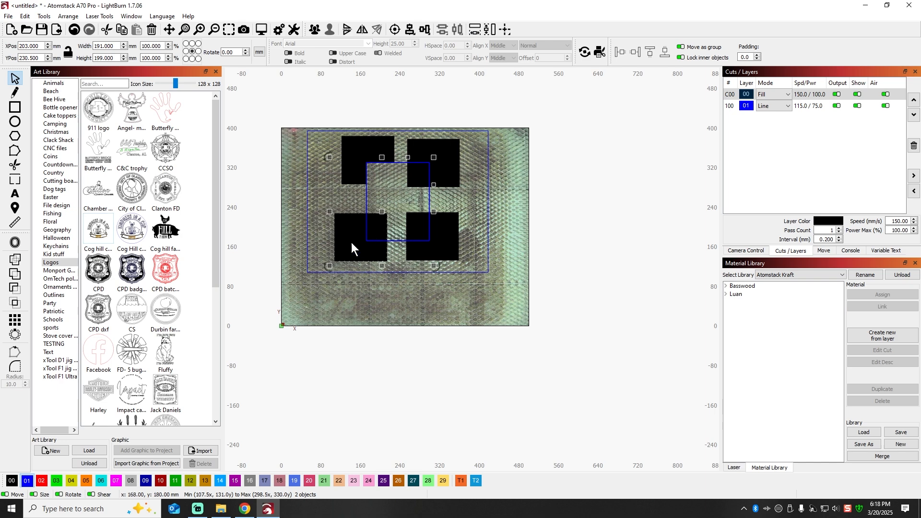
left_click(16, 306)
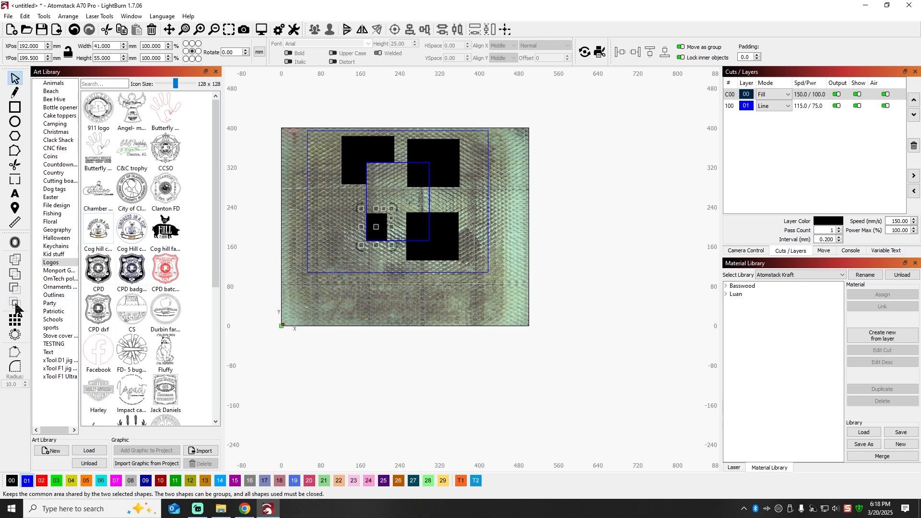
Combine the upper-right black rectangle with a copy of the central rectangle using Boolean Union, and clear the selection
left_click(439, 146)
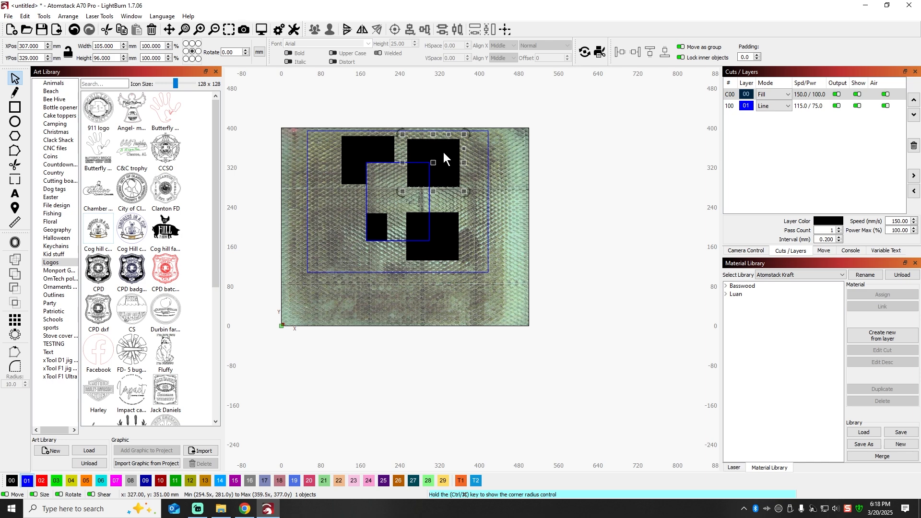
left_click(366, 178, "shift")
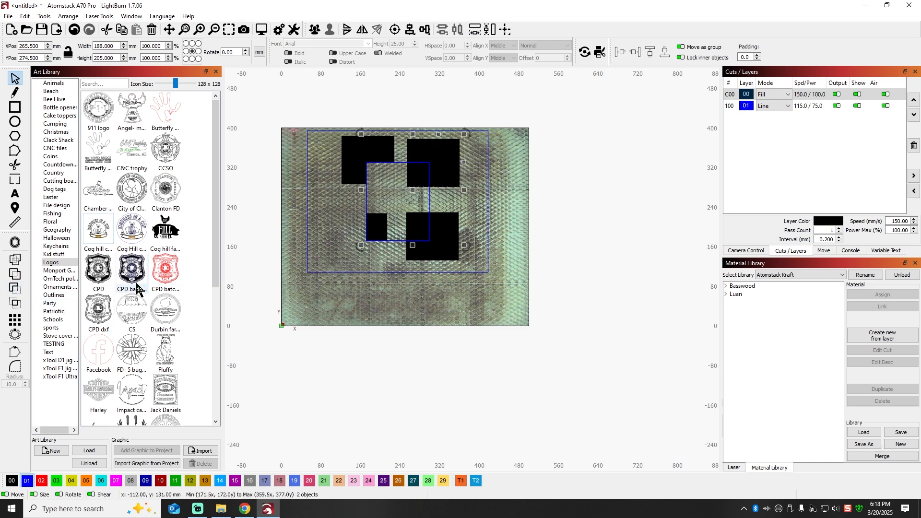
left_click(15, 275)
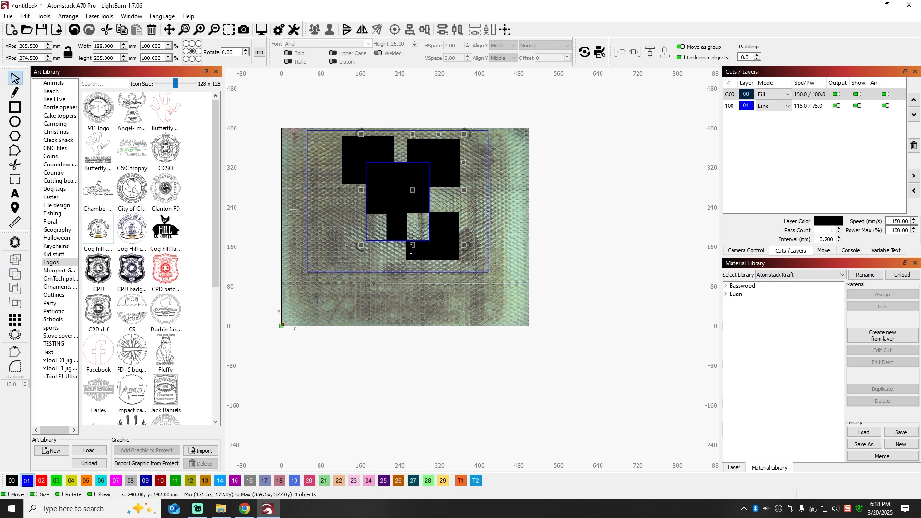
left_click(490, 250)
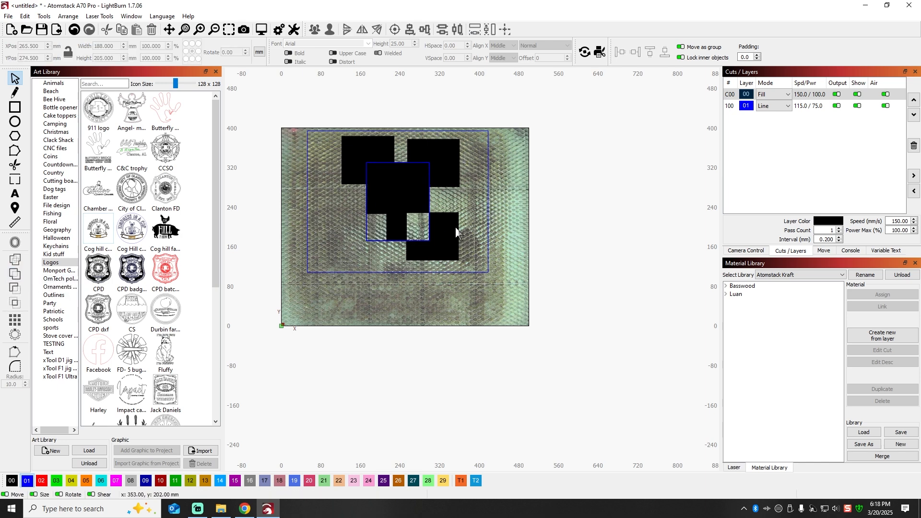
Weld the lower-right black rectangle to the merged black shape, and remove the welded shape from the workspace
left_click(454, 240)
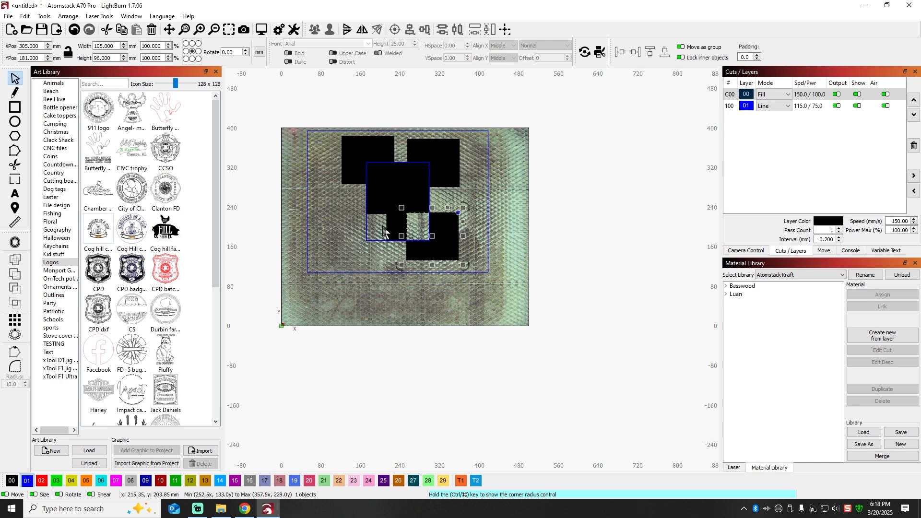
left_click(365, 227, "shift")
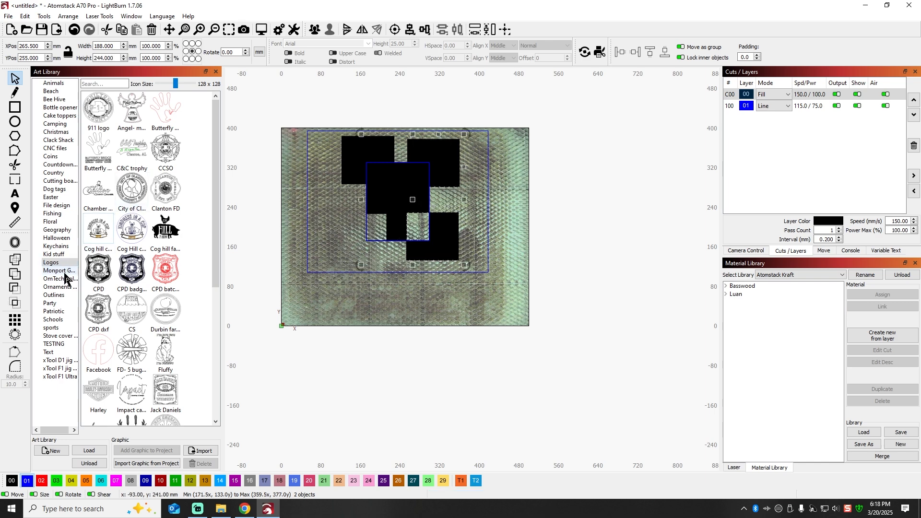
left_click(16, 262)
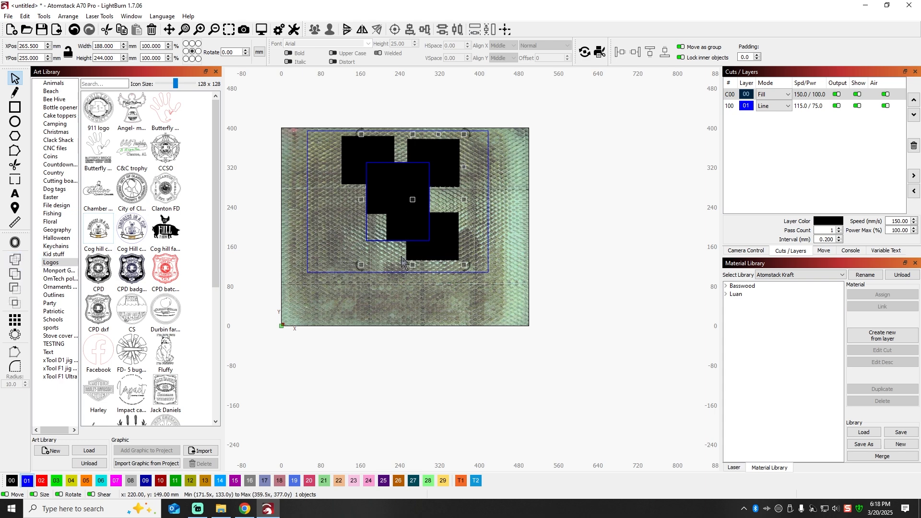
left_click(312, 415)
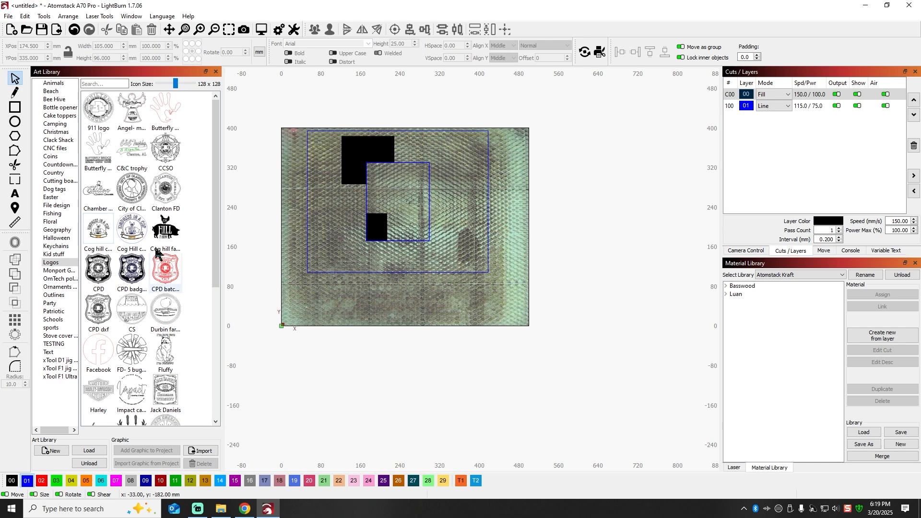
Trim away the exposed edges of the central blue rectangle between the L-shaped piece and the small black rectangle
left_click(15, 166)
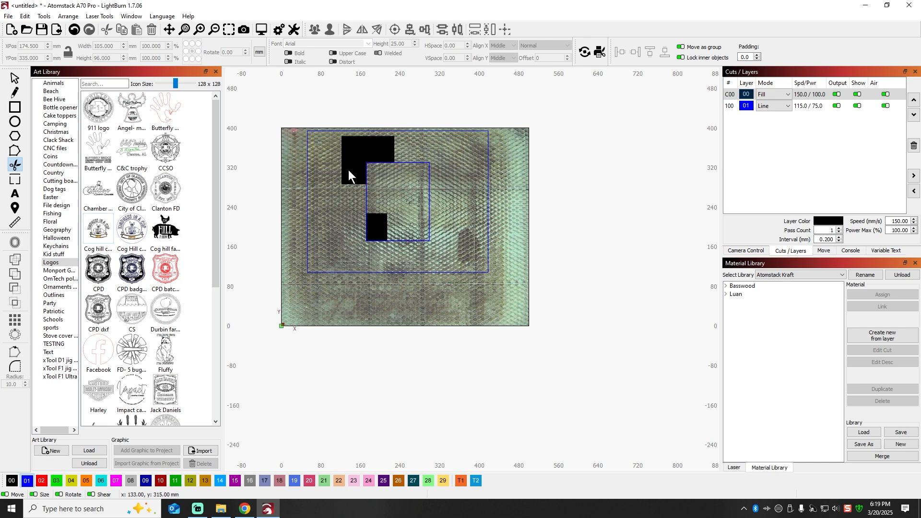
left_click(367, 201)
left_click(368, 200)
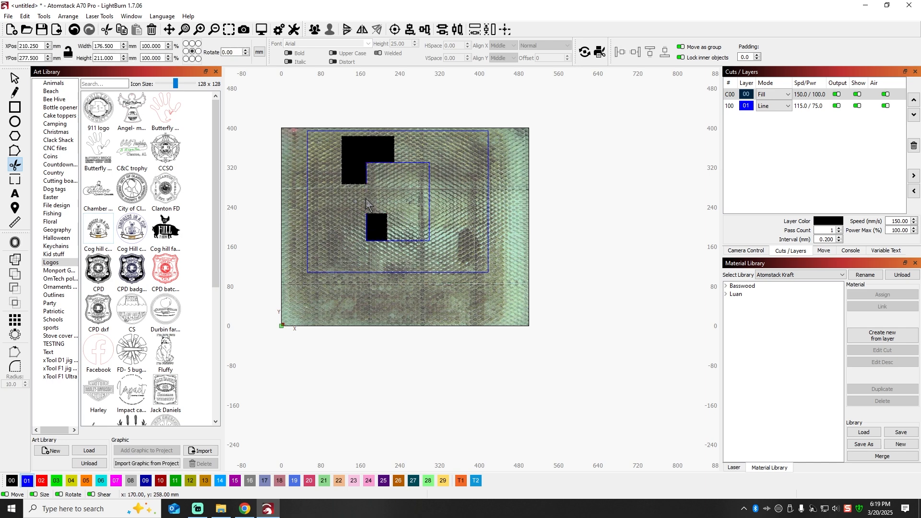
left_click(403, 240)
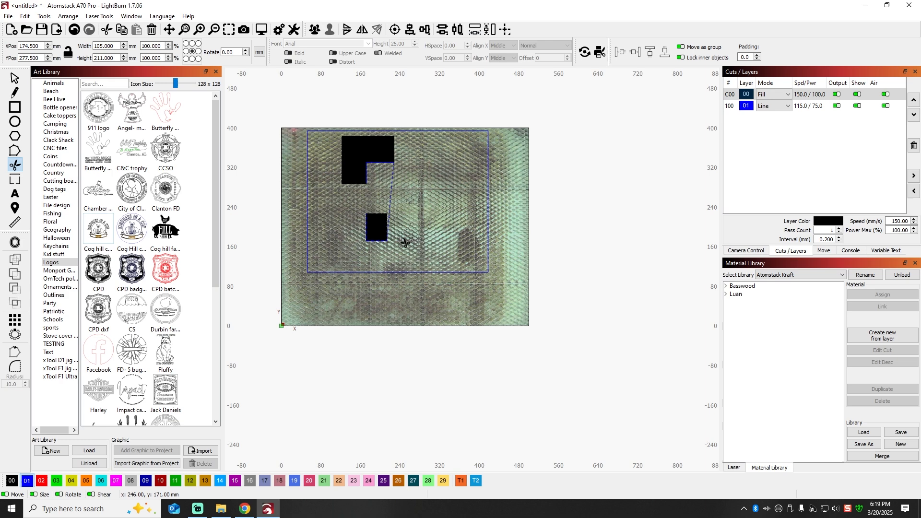
left_click(391, 198)
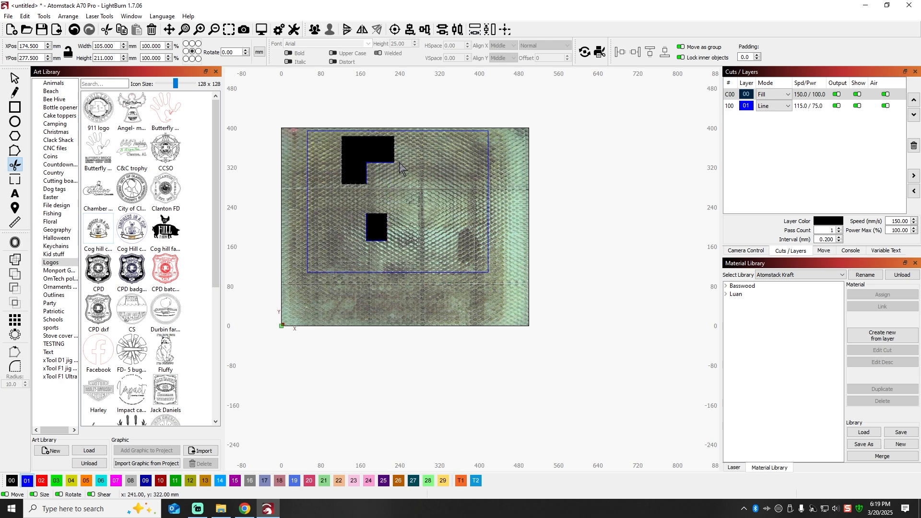
Trim away the outer blue rectangle, the L-shaped black piece and the small black rectangle to empty the workspace
left_click(308, 153)
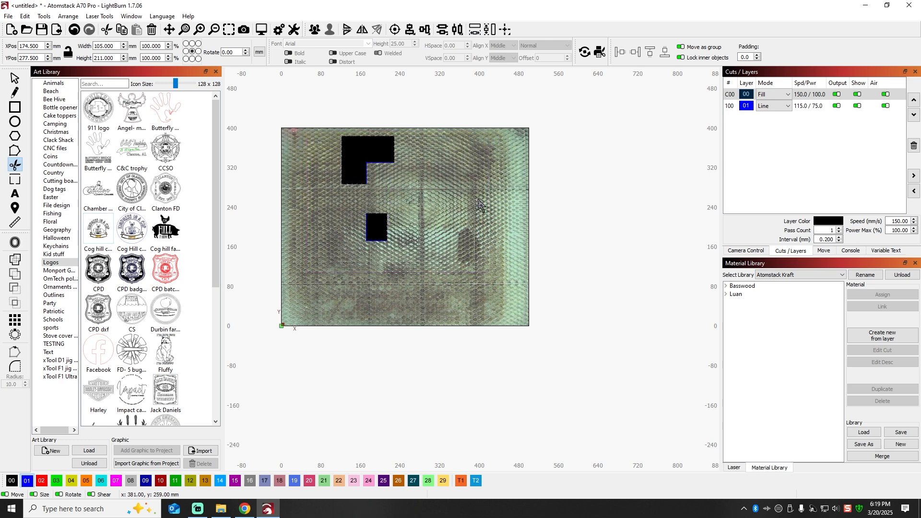
left_click(378, 164)
left_click(384, 166)
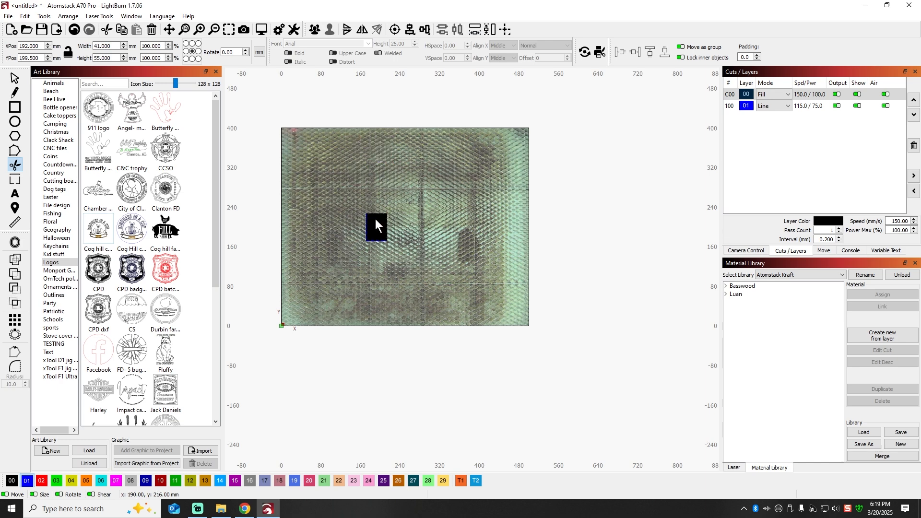
left_click(375, 220)
left_click(373, 239)
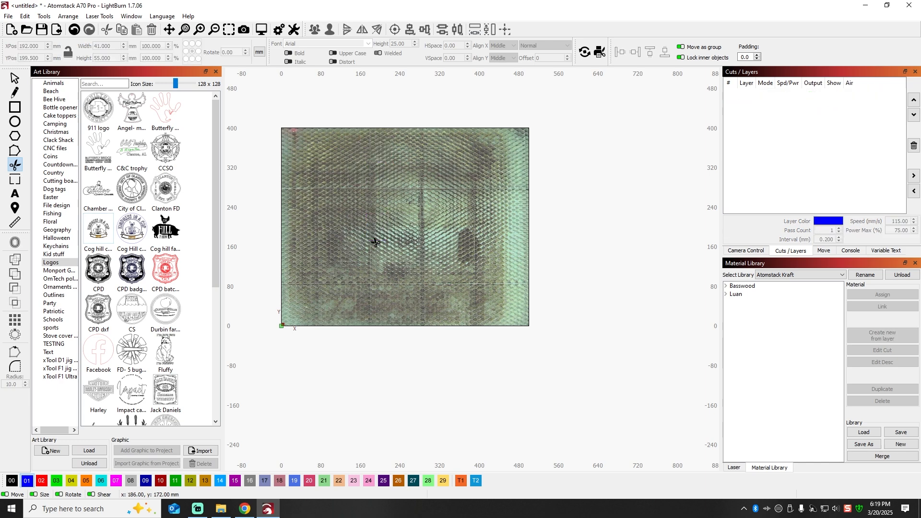
Draw two overlapping rectangles, about 283 × 239 mm and about 272 × 390 mm, and clear the selection
left_click(14, 110)
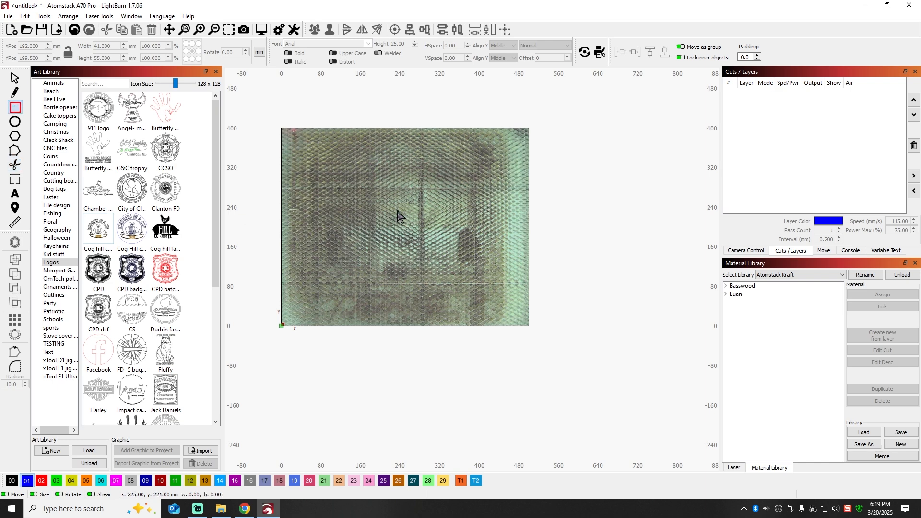
left_click_drag(335, 157, 476, 276)
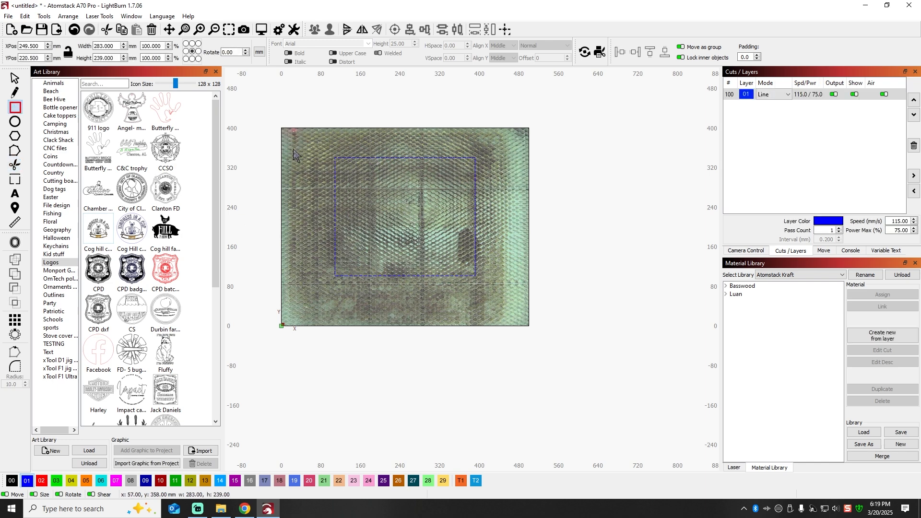
left_click(15, 122)
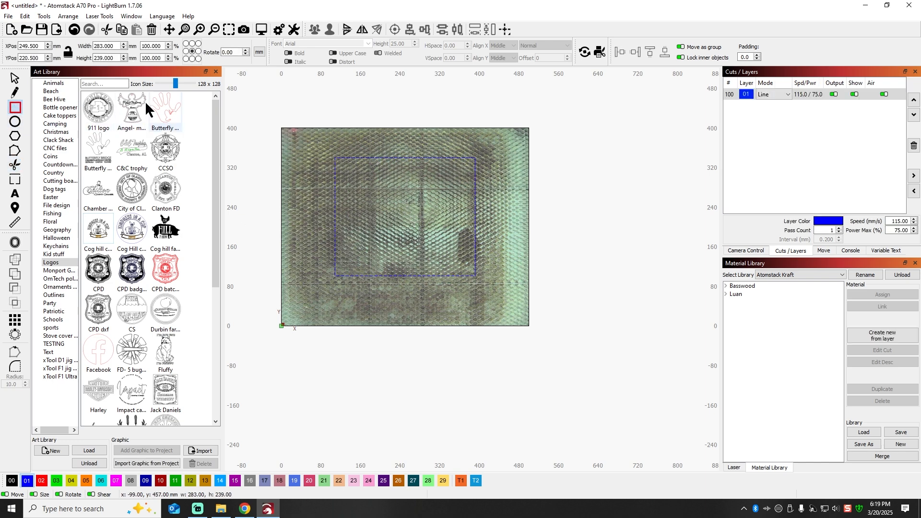
left_click_drag(287, 122, 422, 316)
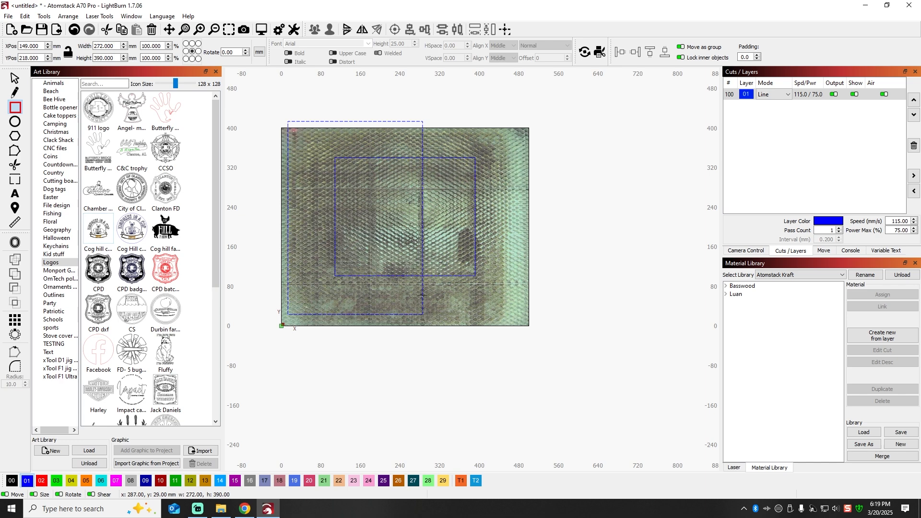
left_click(14, 79)
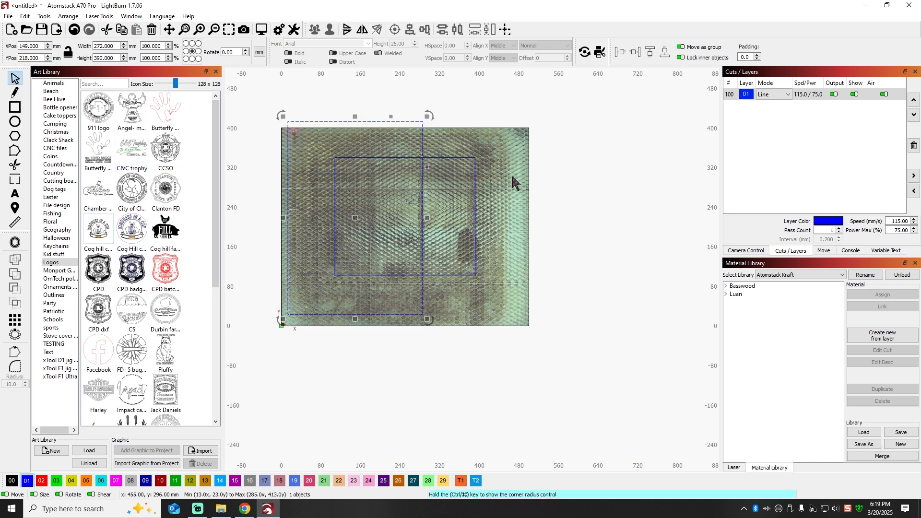
left_click(542, 166)
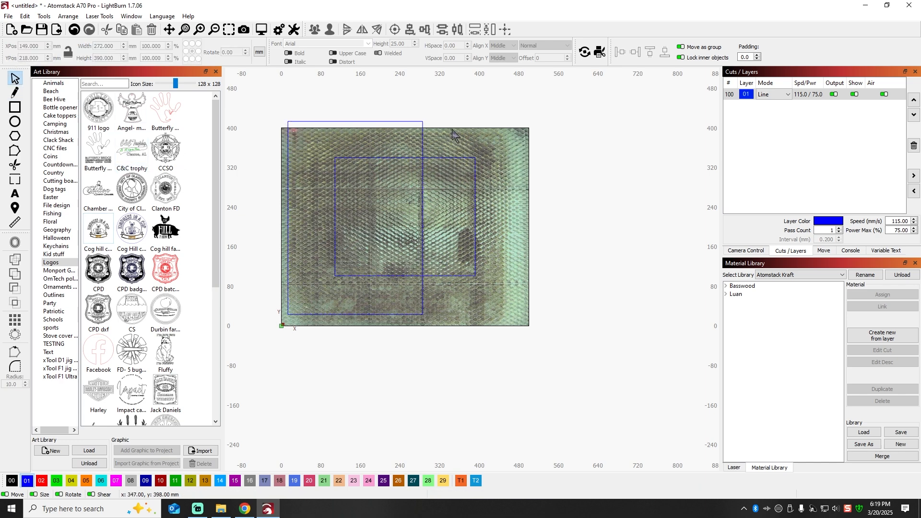
Trim the overlapping inner segments of the two rectangles, leaving one combined outer outline
left_click(16, 165)
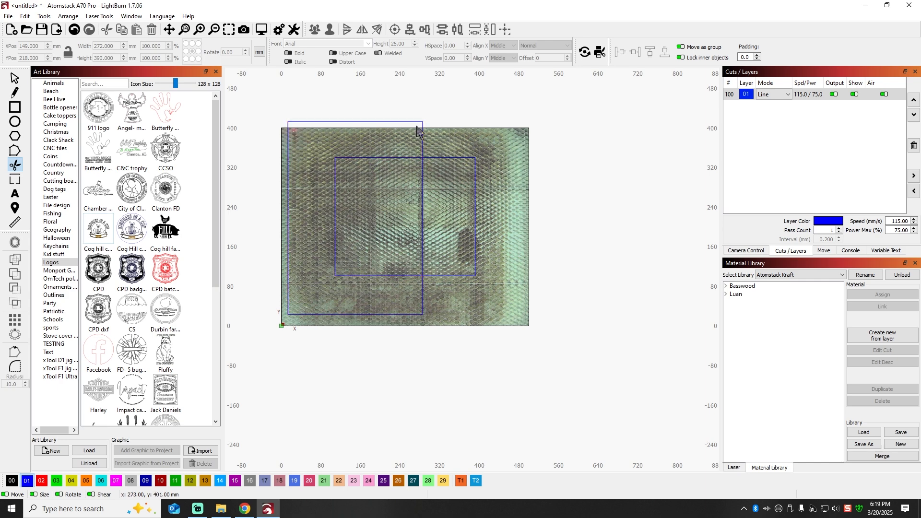
left_click(392, 159)
left_click(424, 185)
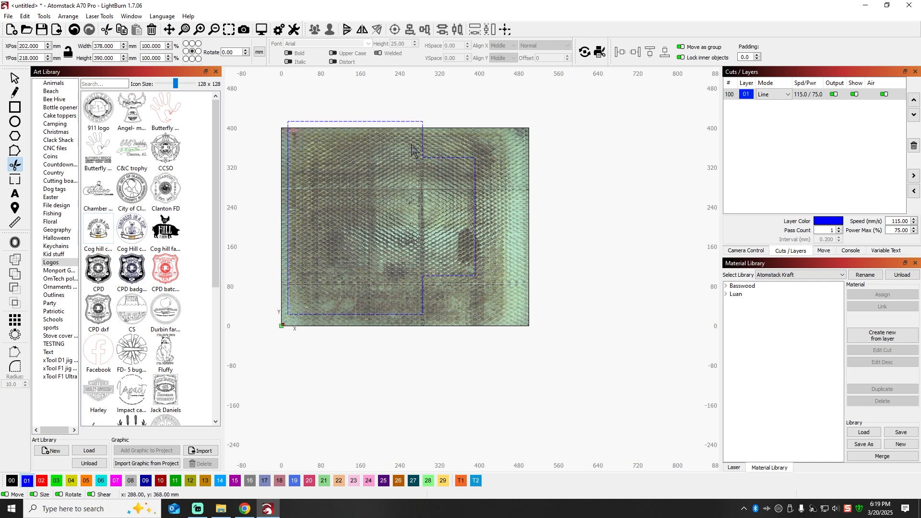
Select the combined outline left from trimming and delete it to empty the workspace
left_click(14, 79)
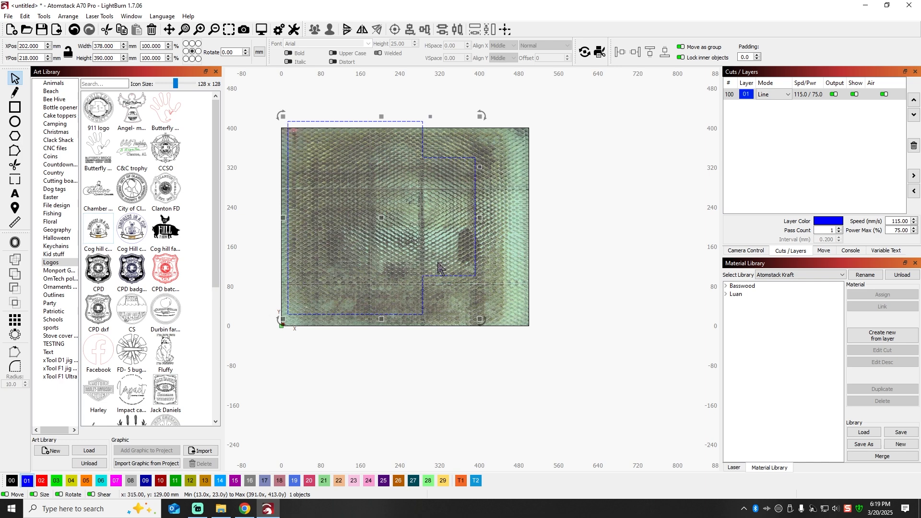
key("Delete")
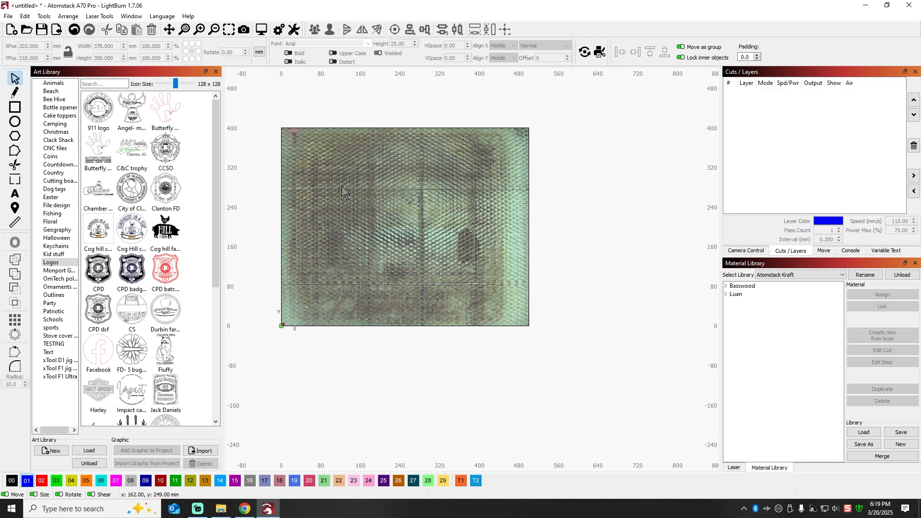
left_click(15, 152)
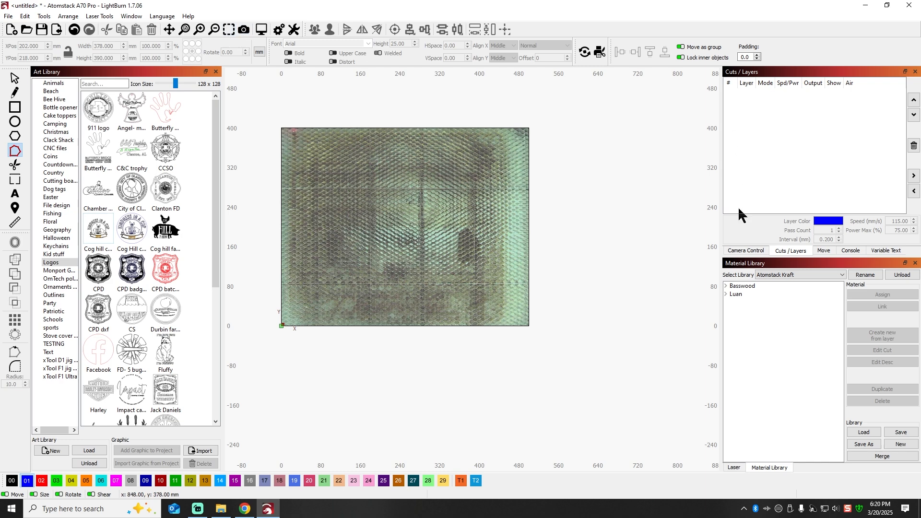
Show the camera controls and refresh the workspace's camera overlay
left_click(752, 251)
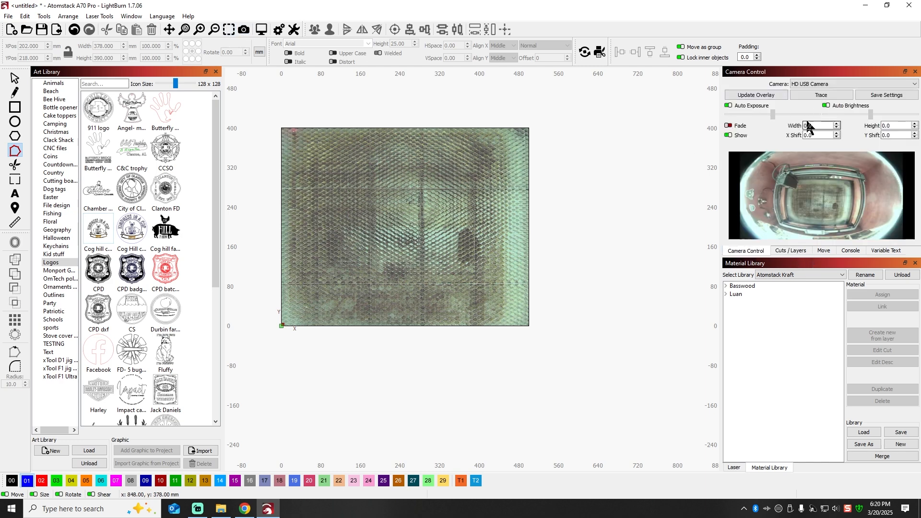
left_click(756, 95)
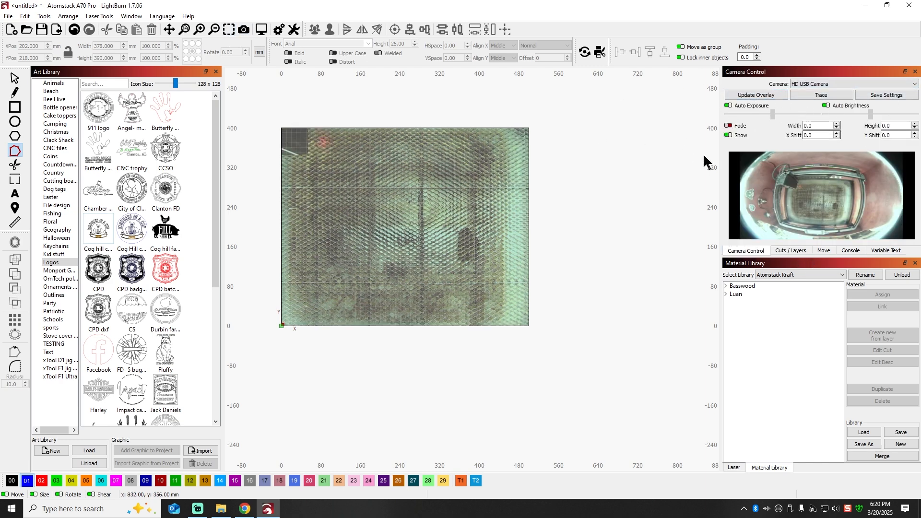
Locate the camera lens and camera alignment calibration commands, both for the camera preview and among the laser tools
right_click(821, 189)
left_click(782, 204)
right_click(808, 174)
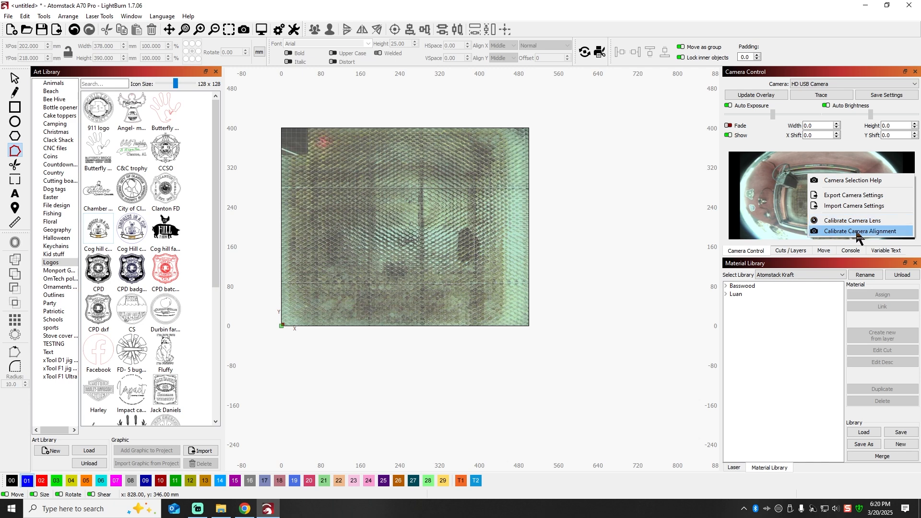
left_click(675, 157)
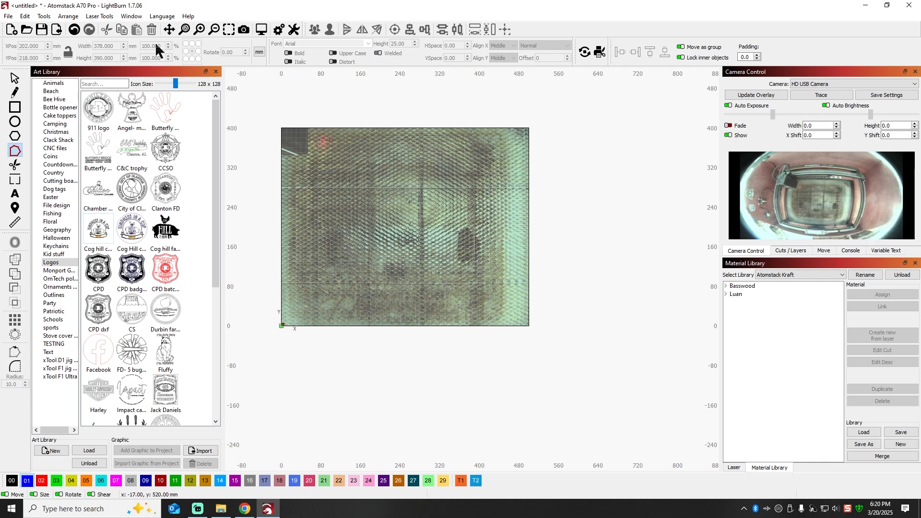
left_click(109, 16)
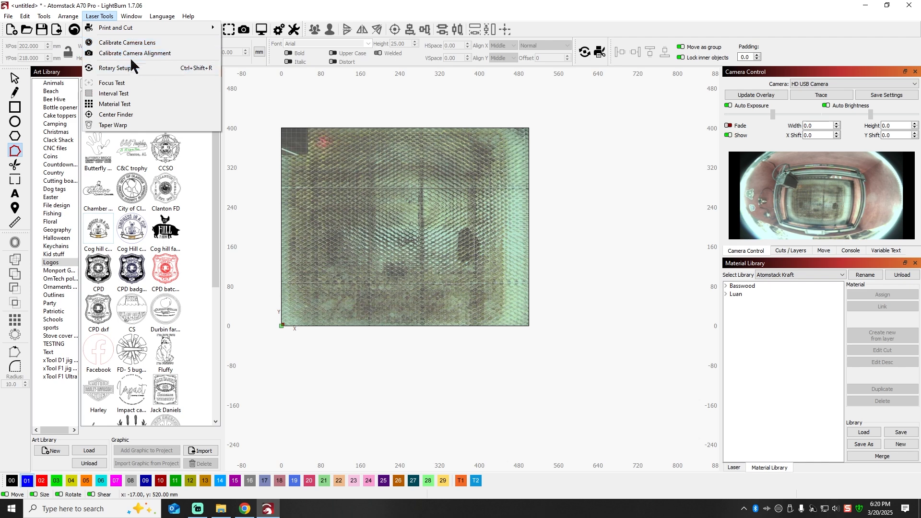
left_click(570, 227)
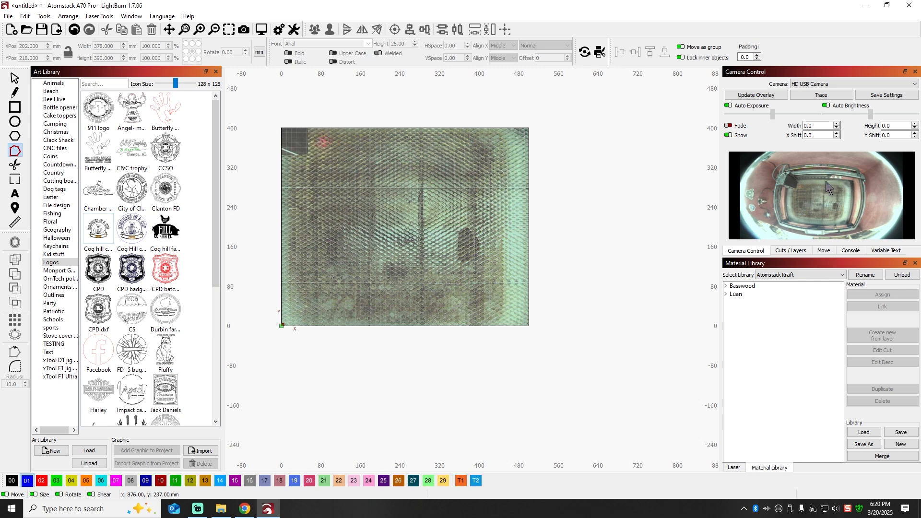
Draw a rectangle about 130 × 86 mm in the upper-left part of the bed and assign it to black fill layer 00
left_click(797, 252)
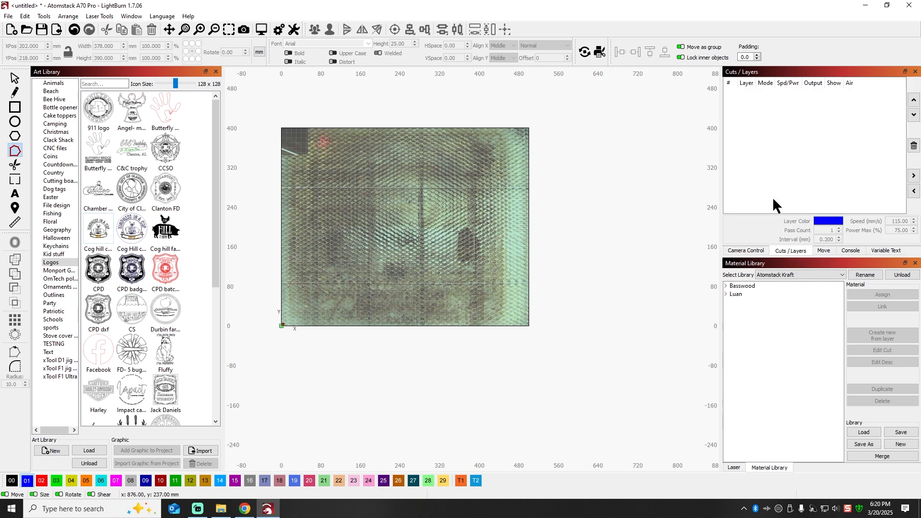
left_click(15, 108)
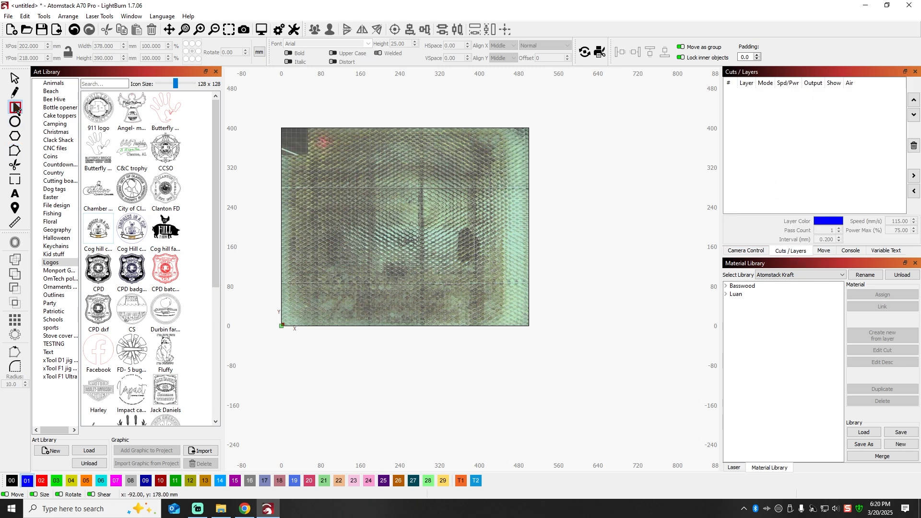
left_click_drag(321, 176, 386, 219)
left_click(15, 78)
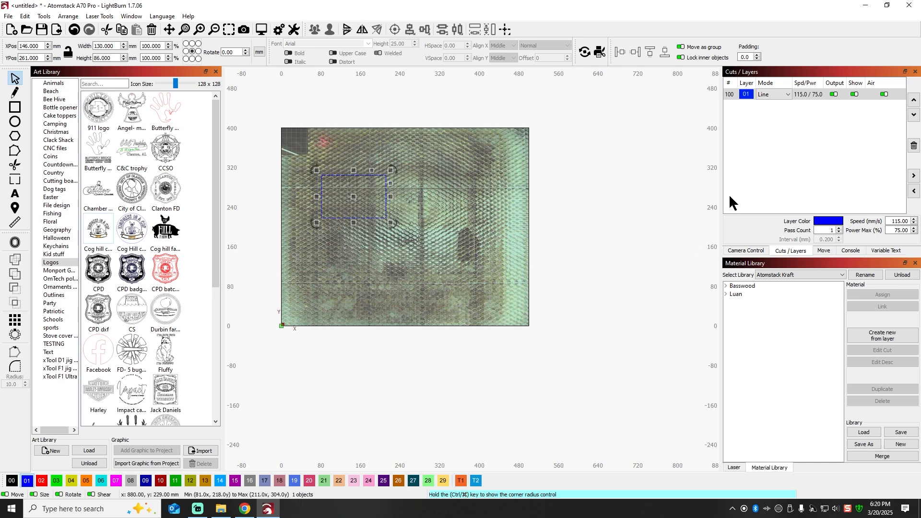
left_click(12, 482)
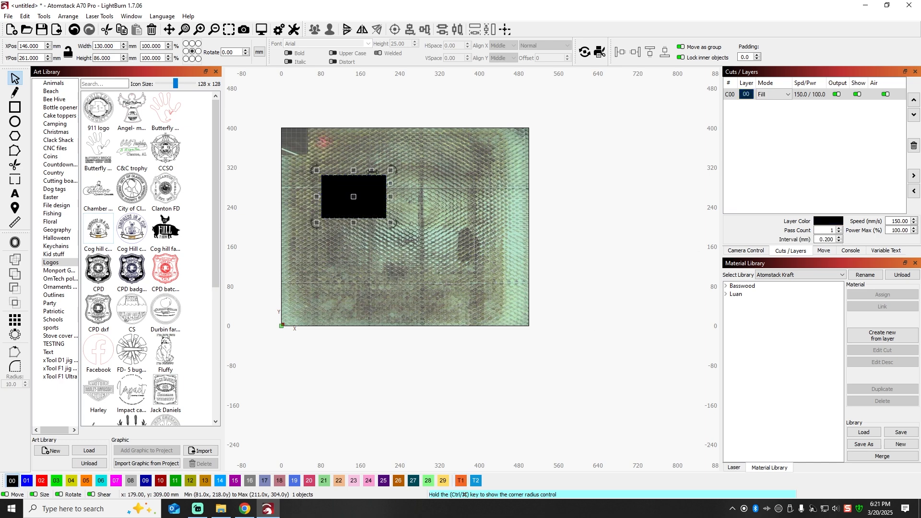
left_click(374, 255)
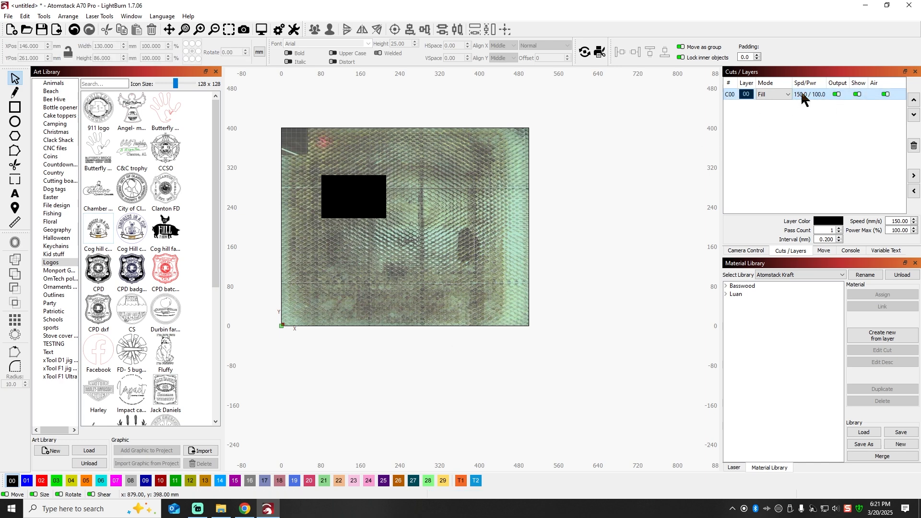
Copy the black rectangle and paste the copy to its lower right, centred at about X 309, Y 225 mm
right_click(364, 203)
left_click(391, 232)
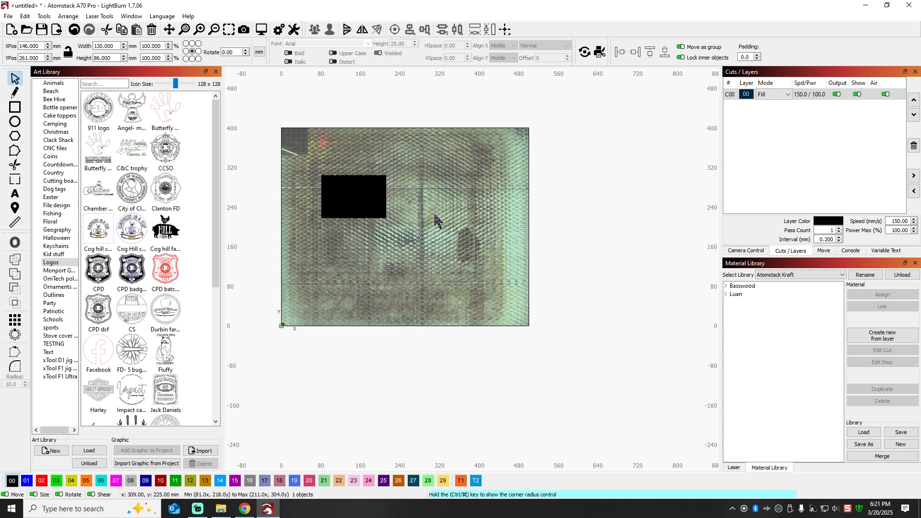
right_click(435, 217)
left_click(460, 254)
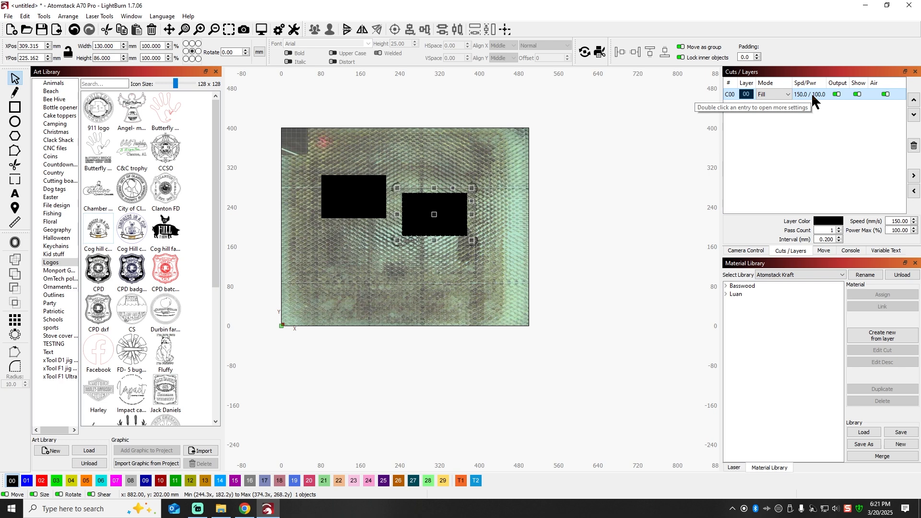
left_click(450, 160)
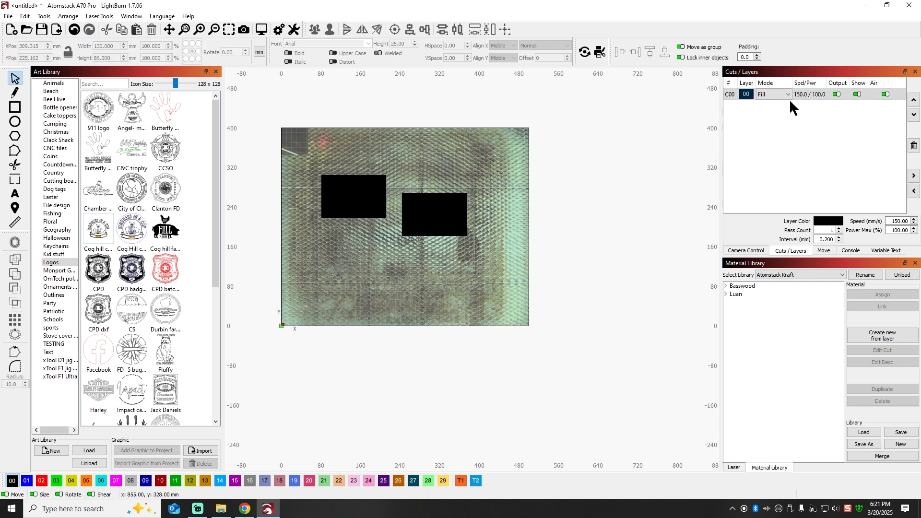
Reassign both rectangles to blue line layer 01, one after the other, and clear the selection
left_click(445, 212)
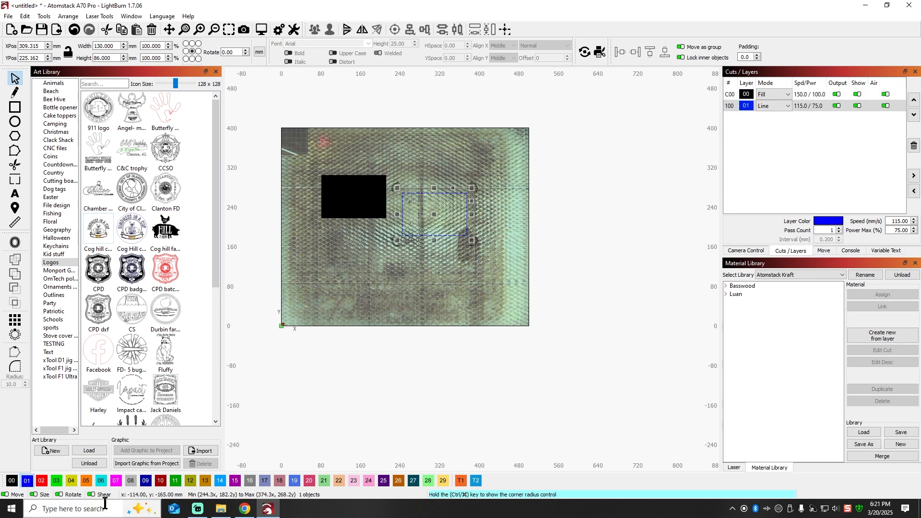
left_click(27, 480)
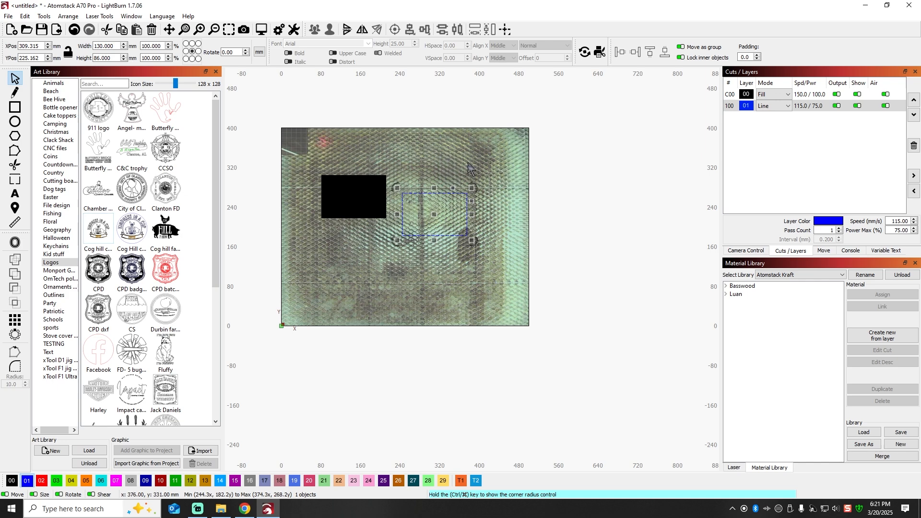
left_click(365, 187)
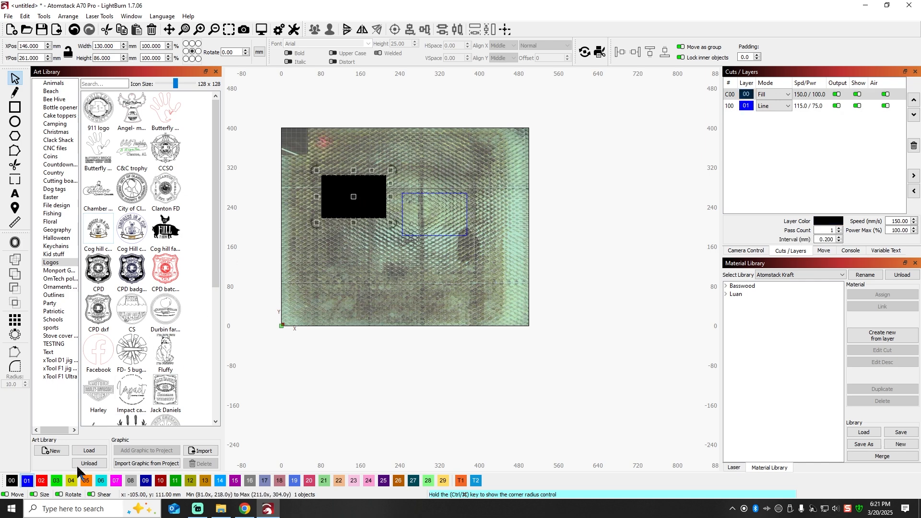
left_click(27, 481)
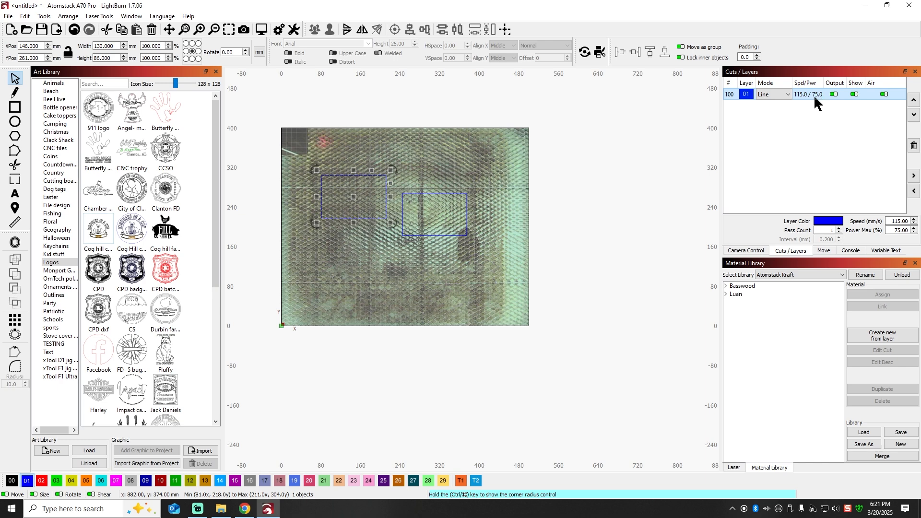
left_click(365, 197)
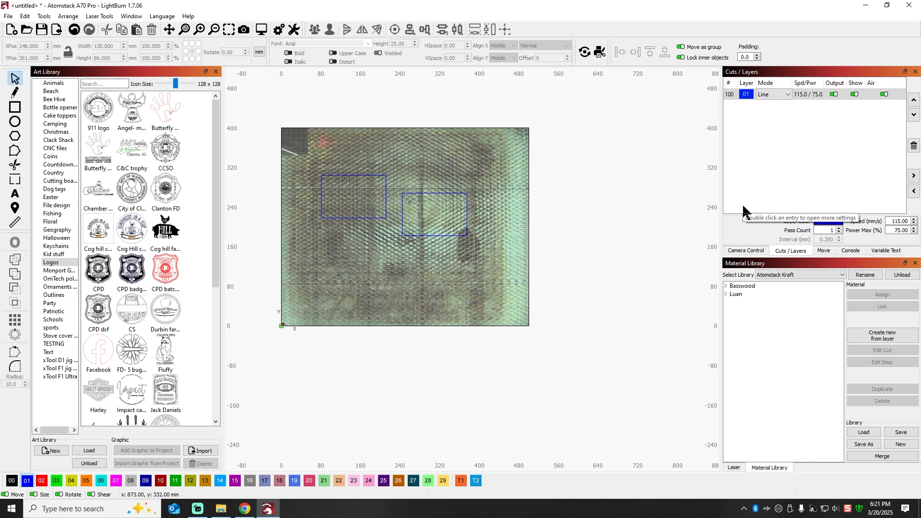
Show the Move and Laser controls and examine the jog distance, speed and Z-speed settings
left_click(824, 251)
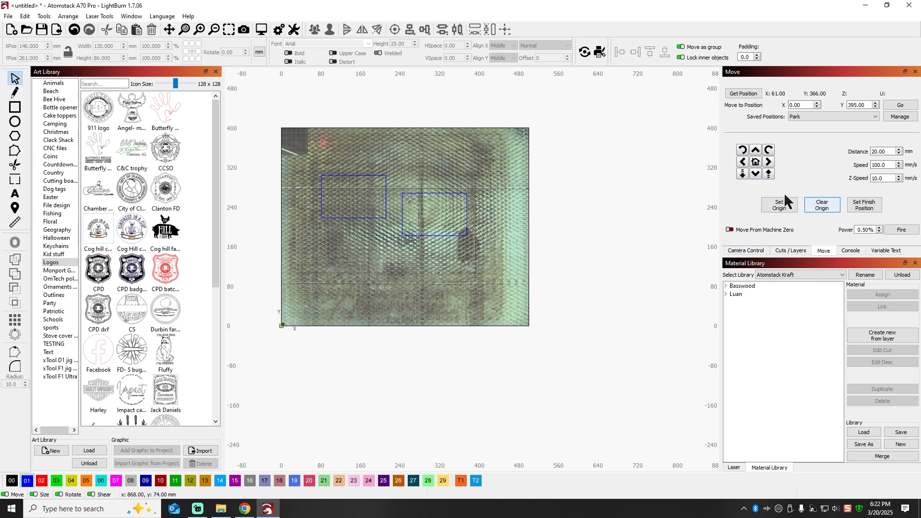
left_click(733, 468)
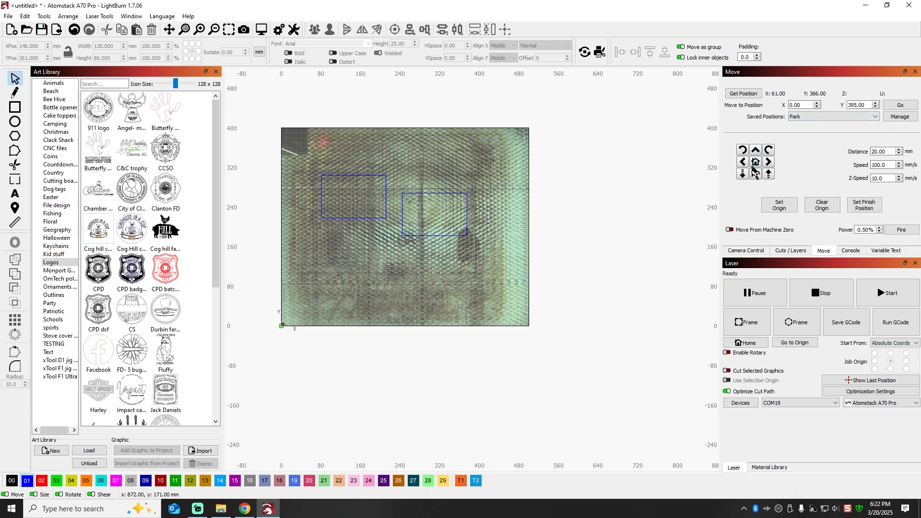
left_click_drag(888, 151, 869, 167)
left_click(889, 179)
Jog the laser head in 20 mm steps and send it home
left_click(769, 164)
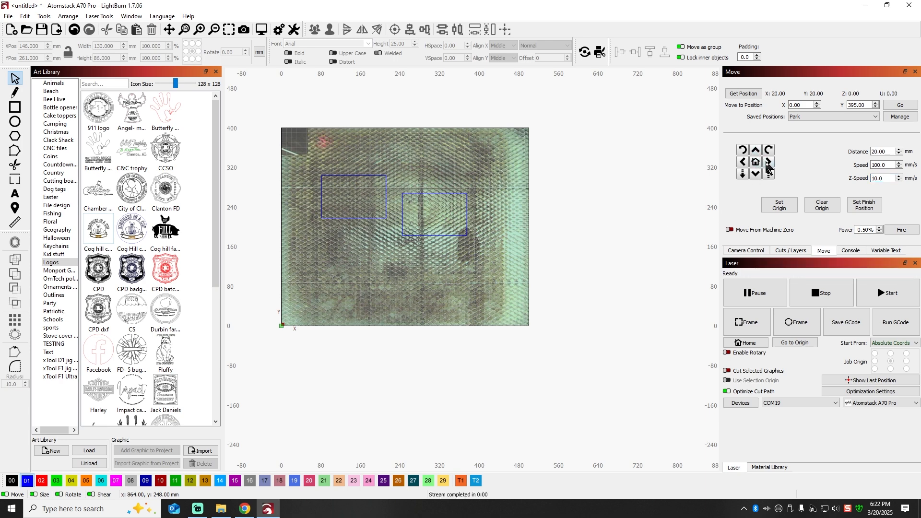
left_click(767, 162)
left_click(769, 174)
left_click(757, 160)
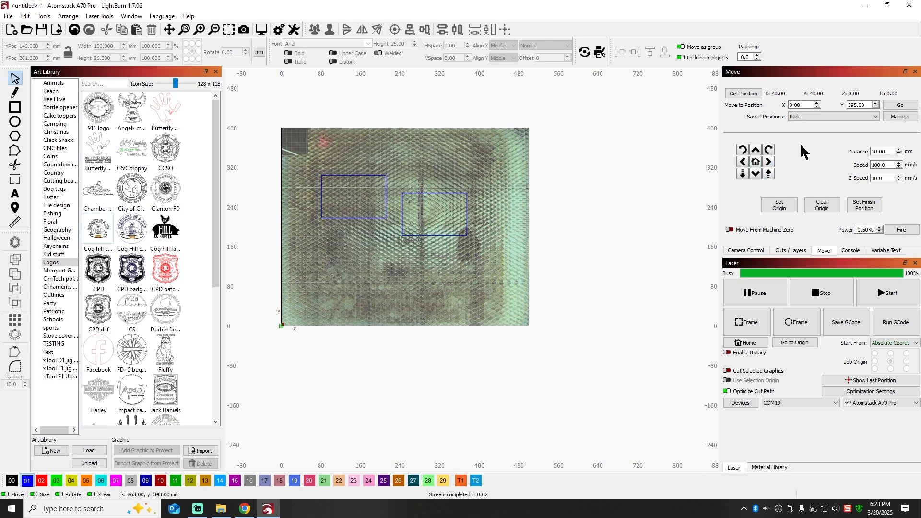
Review the Park entry's name and coordinates in the saved positions manager and close it without changes
left_click(874, 117)
left_click(900, 117)
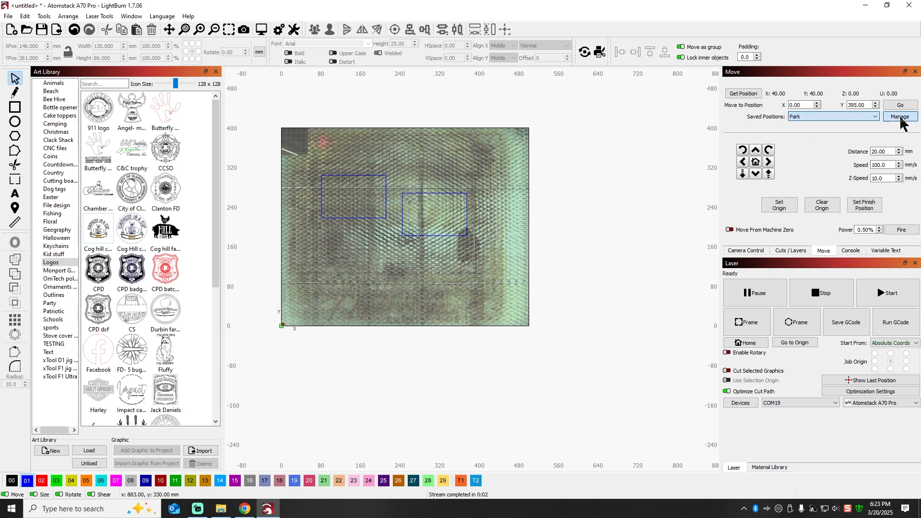
left_click(422, 205)
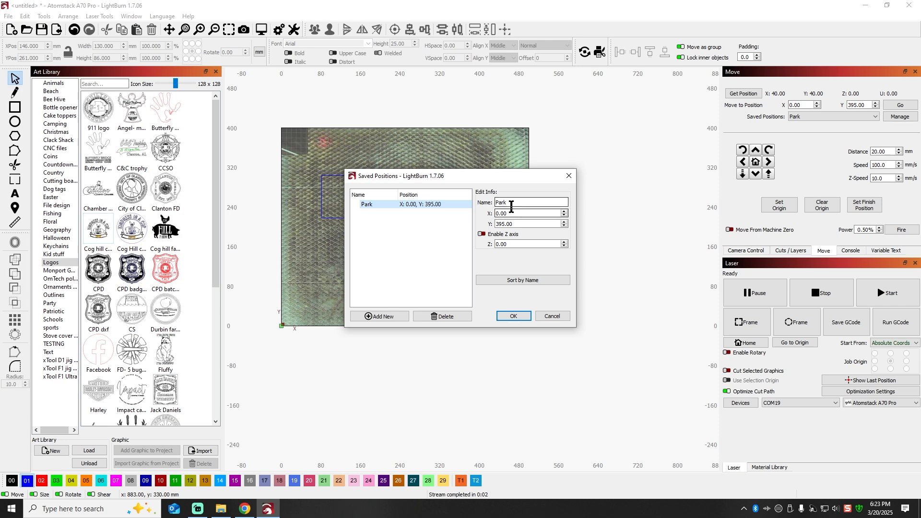
left_click(516, 224)
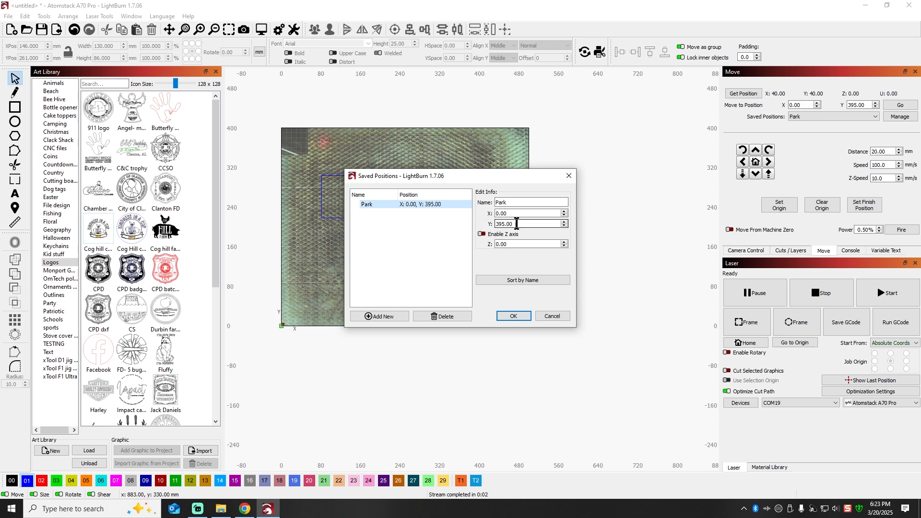
left_click(513, 316)
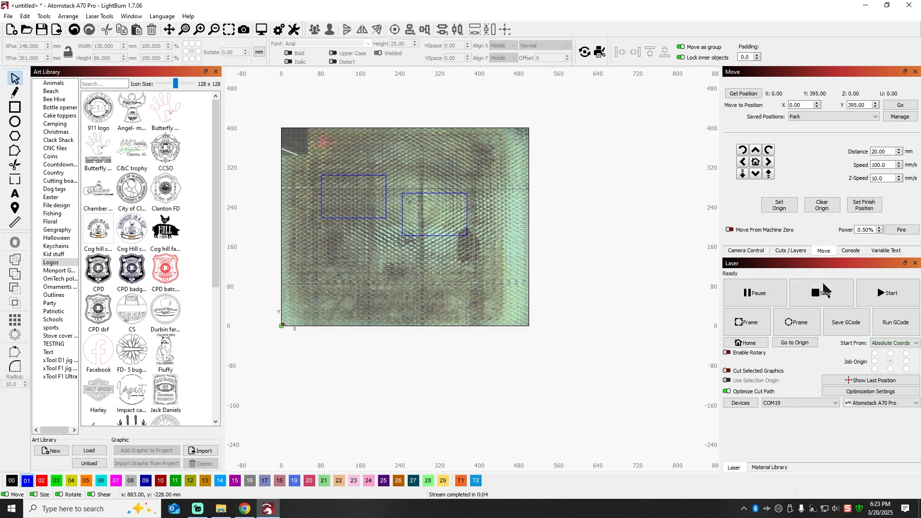
left_click(900, 116)
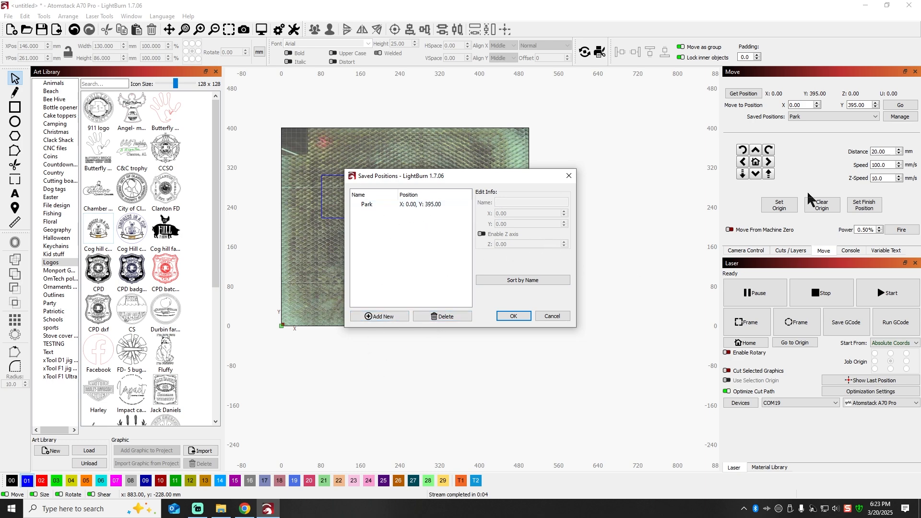
left_click(516, 317)
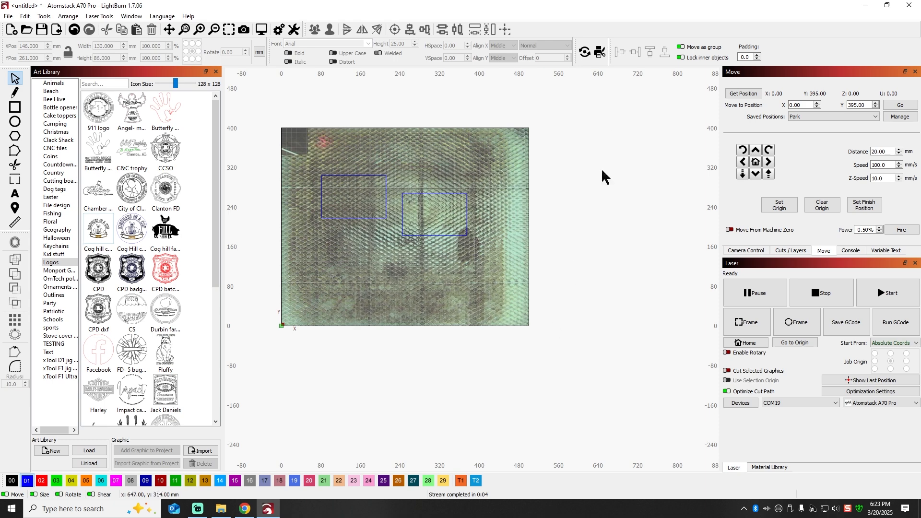
Review the Atomstack A70 Pro's basic device settings, enable $J jogging and apply
left_click(25, 16)
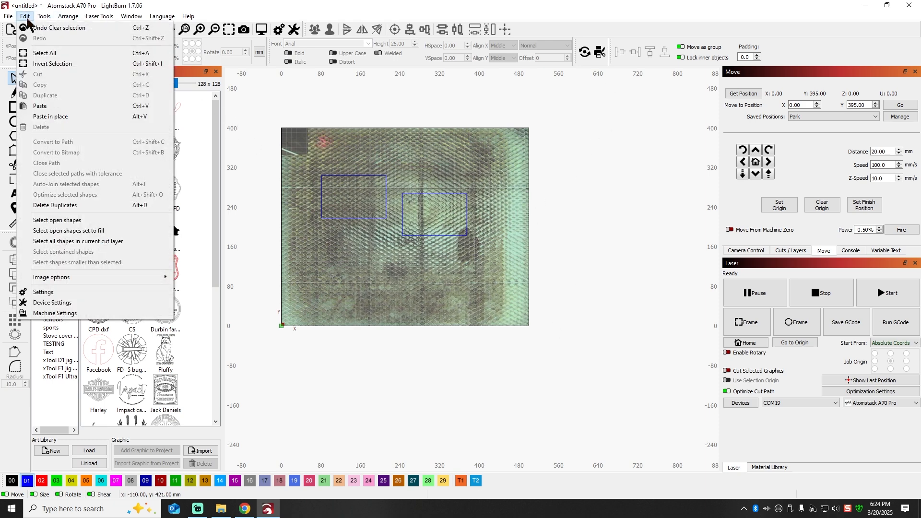
left_click(76, 302)
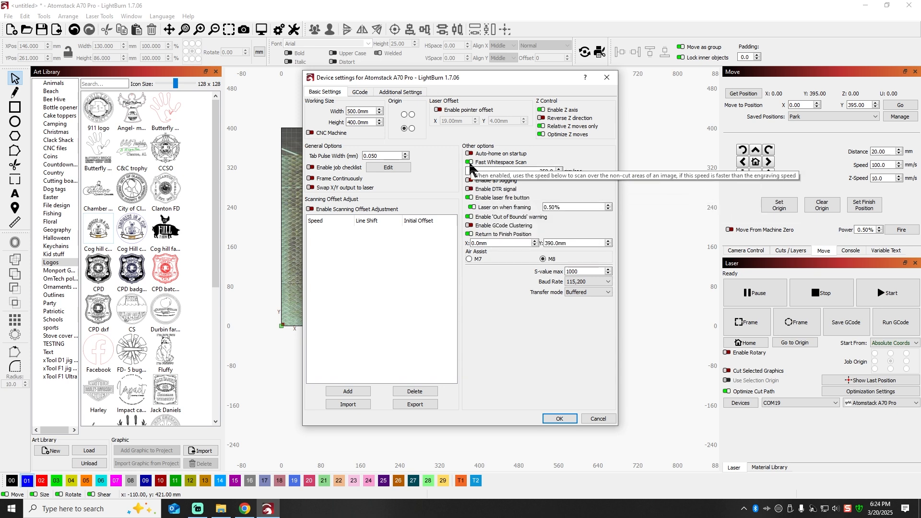
left_click(560, 418)
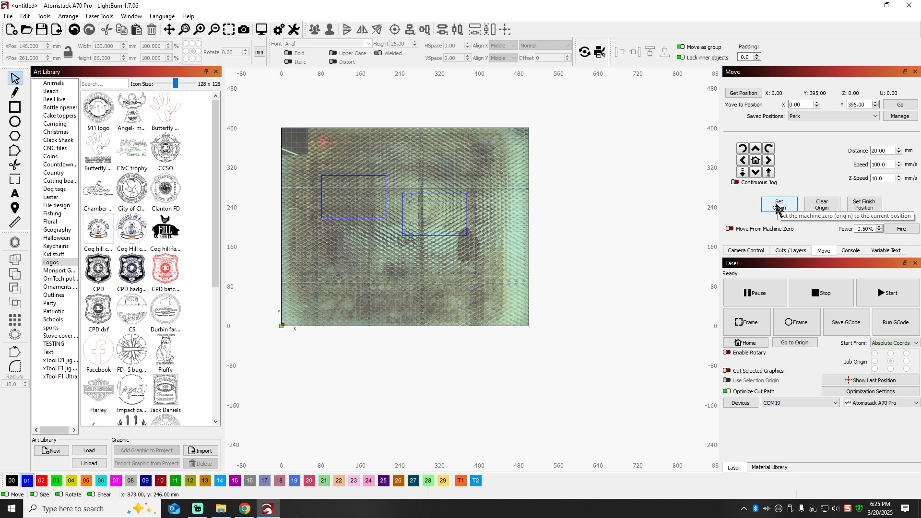
Switch the job's start mode to Current Position and back to Absolute Coords, and send the laser home
left_click(907, 347)
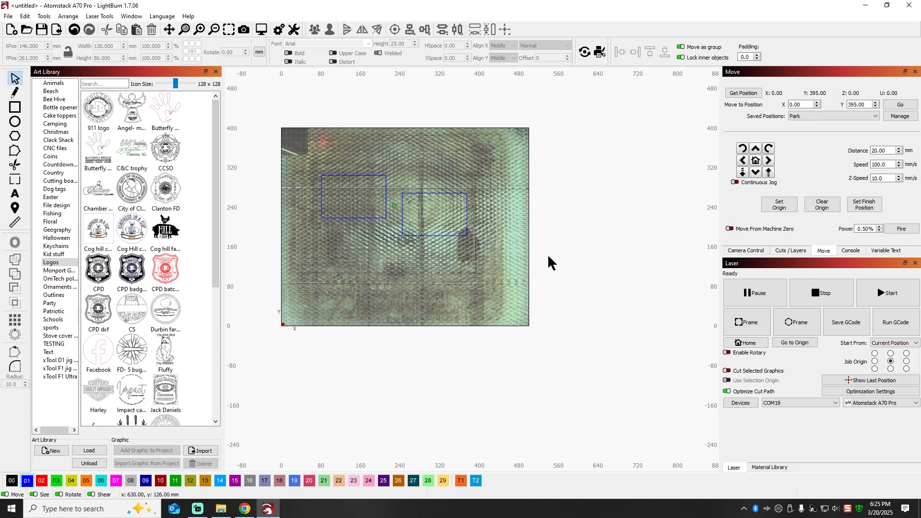
left_click(900, 343)
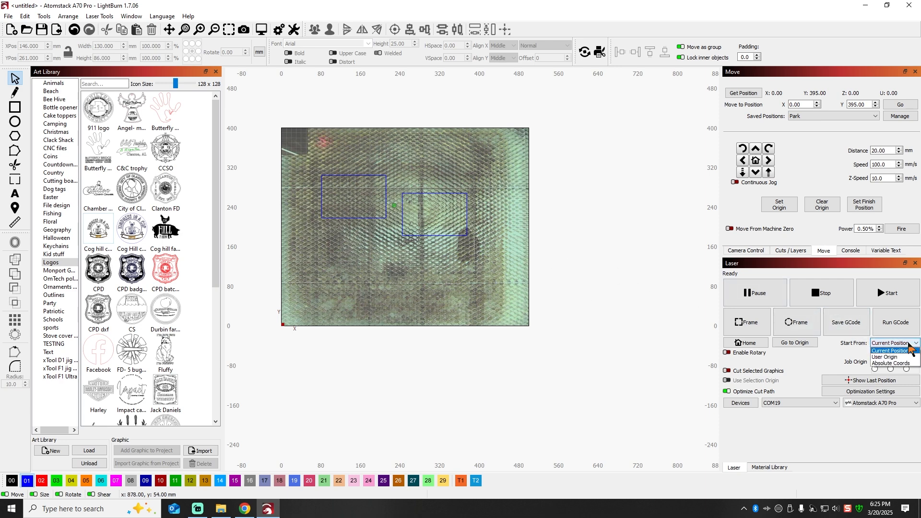
left_click(893, 363)
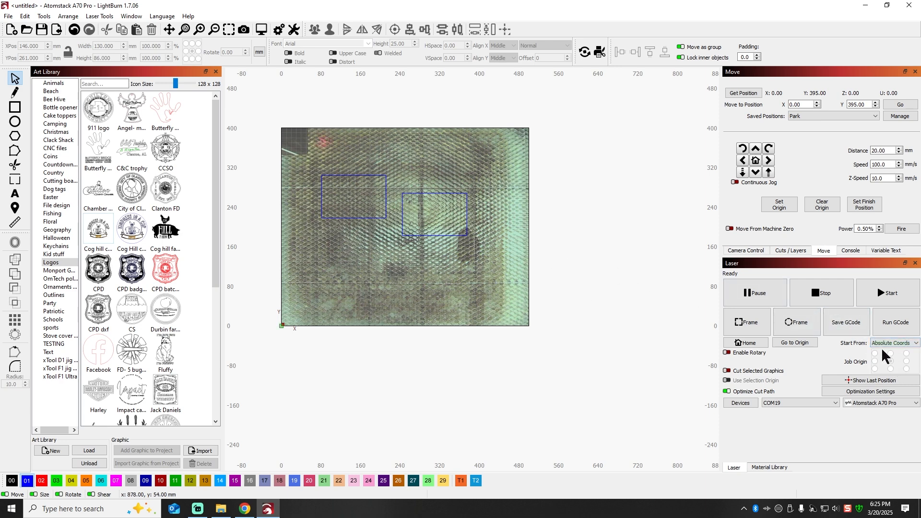
left_click(746, 343)
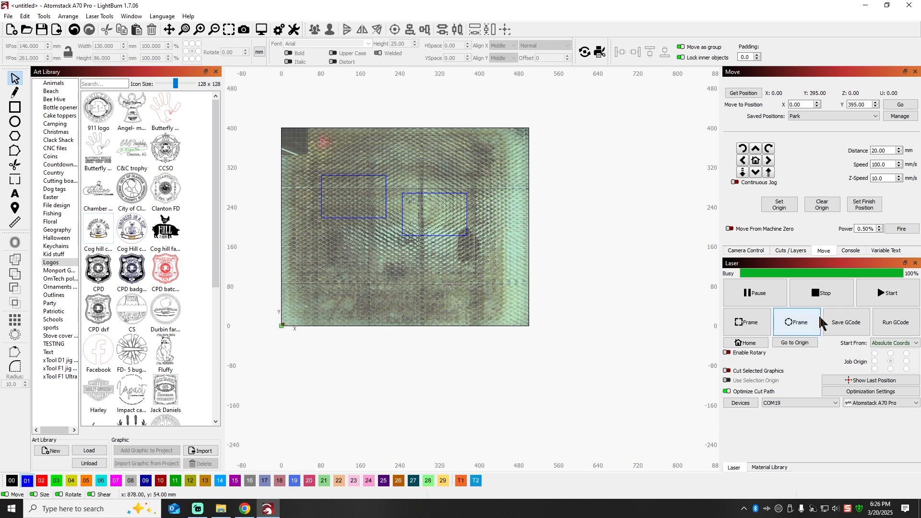
Show the Console and query the laser's status with the ? command
left_click(855, 251)
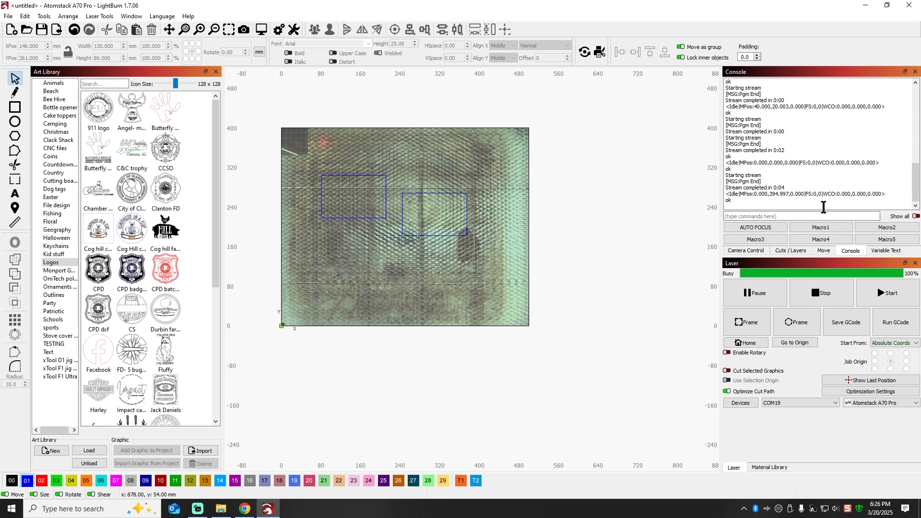
left_click(745, 215)
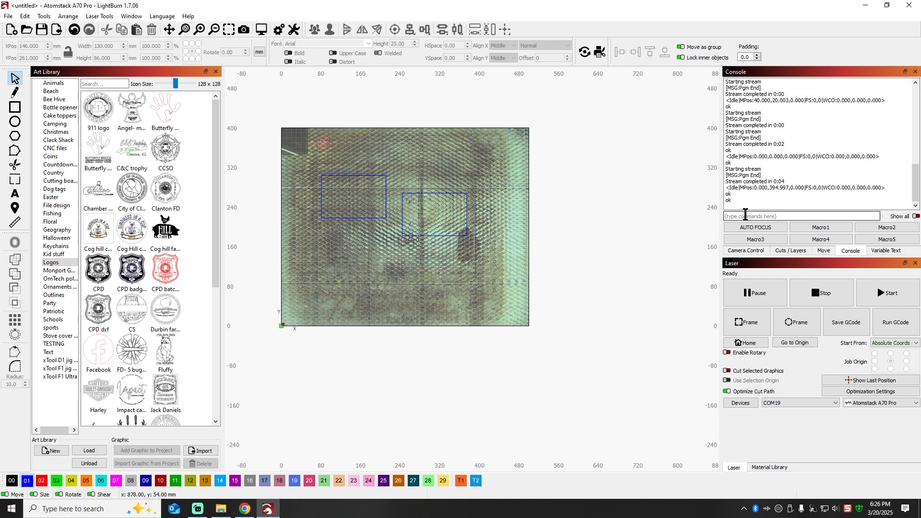
type("?")
key("Return")
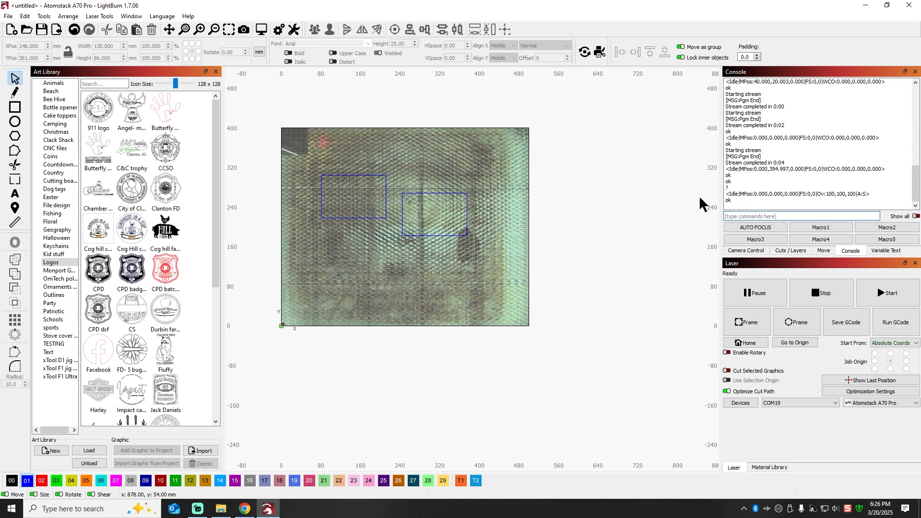
List the controller settings with the $$ command and look through the returned values
left_click(751, 217)
type("$$")
key("Return")
scroll(772, 157, "up", 12)
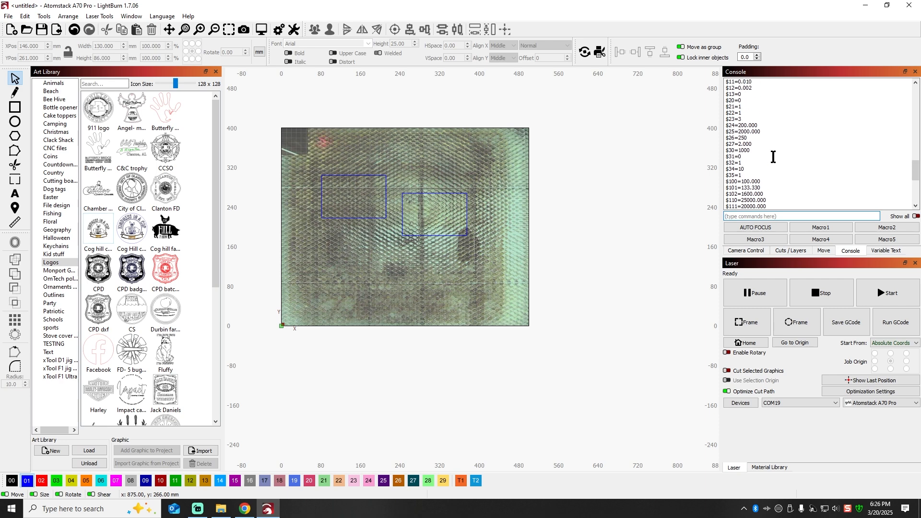
scroll(772, 157, "down", 12)
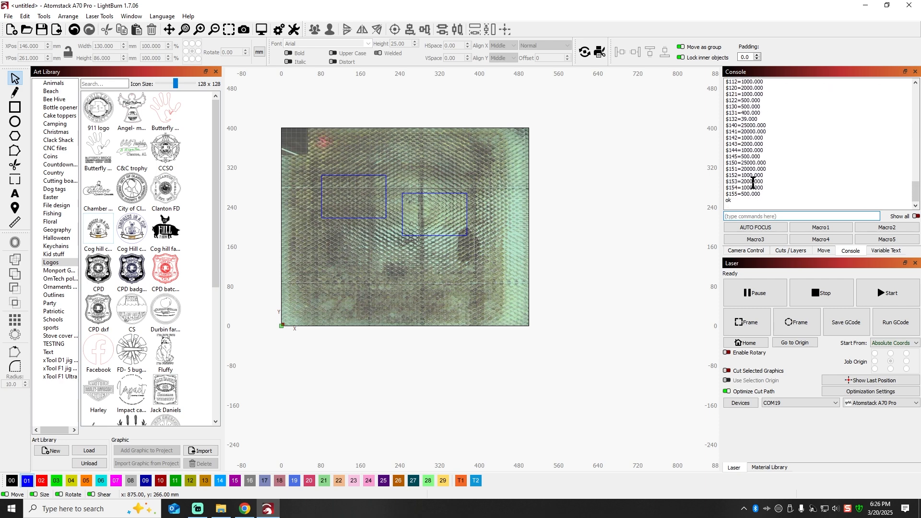
left_click(744, 216)
Show the Variable Text settings and the Material Library, and look through the available libraries without switching from Atomstack Kraft
left_click(886, 251)
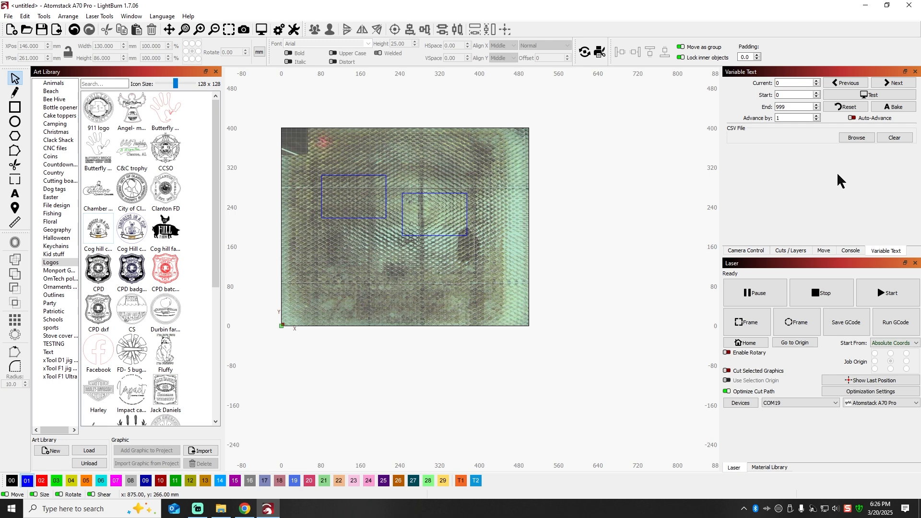
left_click(770, 467)
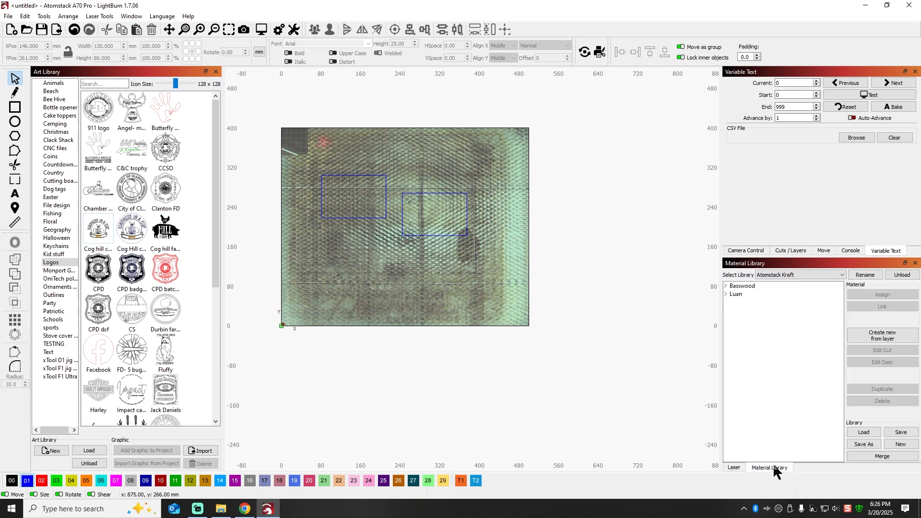
left_click(840, 276)
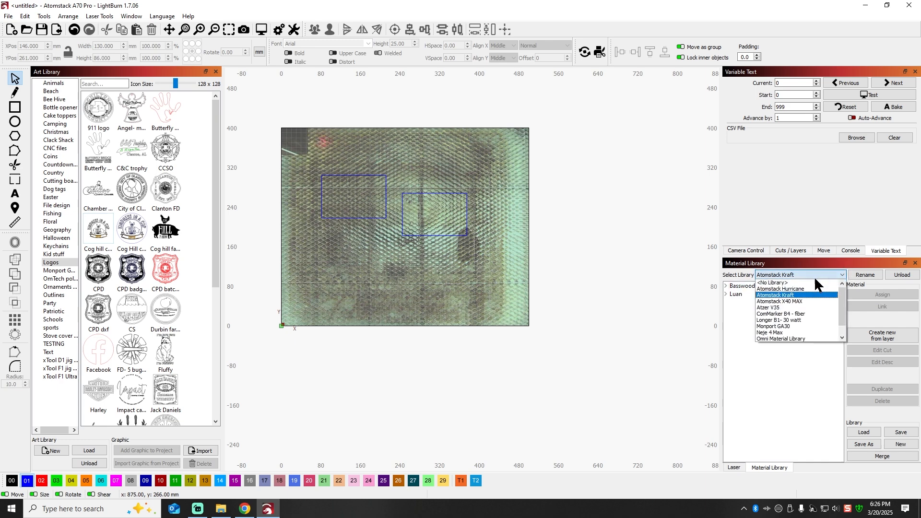
mouse_move(841, 296)
left_mouse_down()
mouse_move(842, 323)
mouse_move(846, 283)
left_mouse_up()
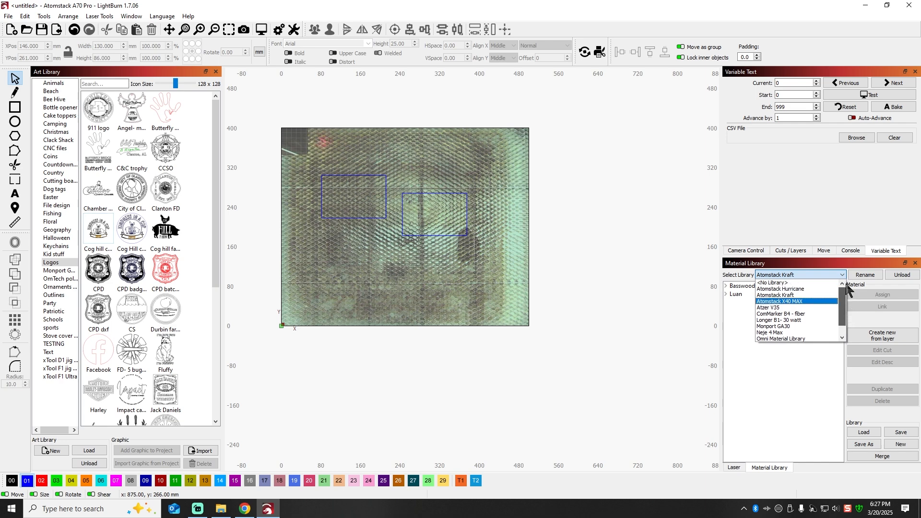
left_click(693, 289)
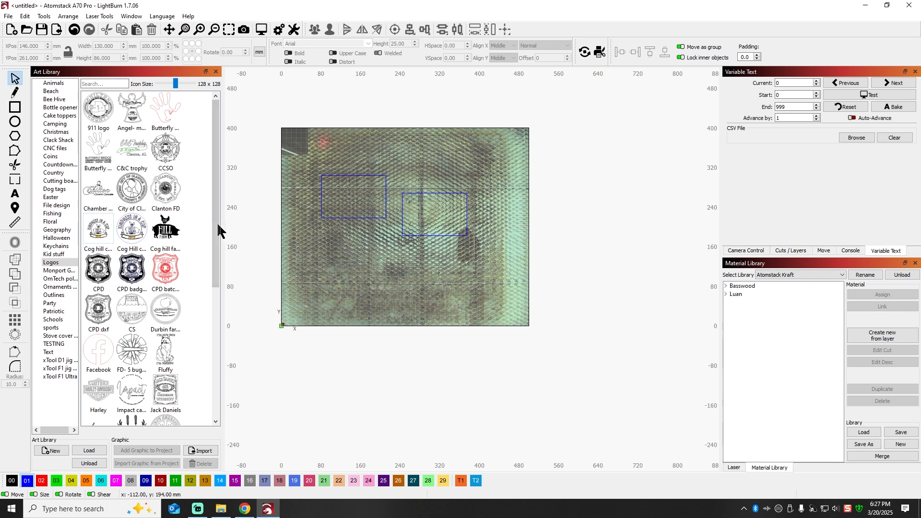
Show the Camera Control settings with the camera preview
left_click_drag(217, 221, 228, 159)
scroll(536, 196, "down", 1)
left_click(758, 250)
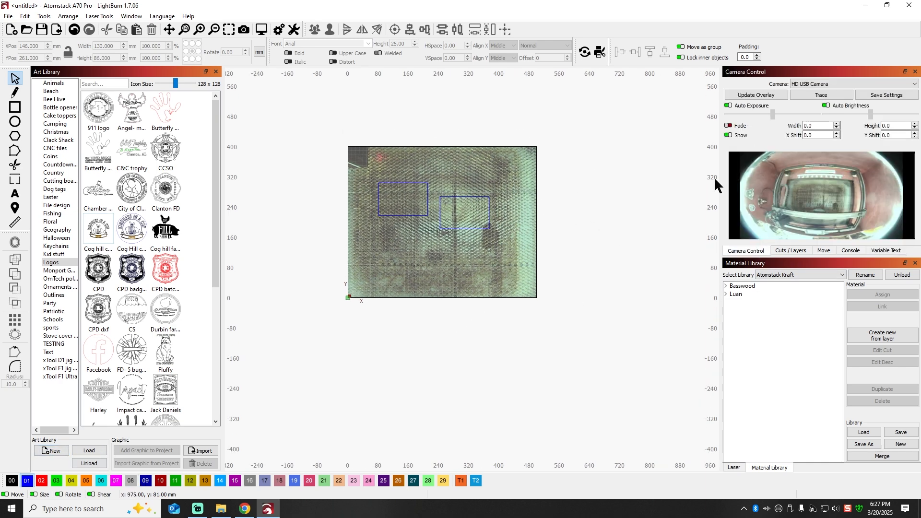